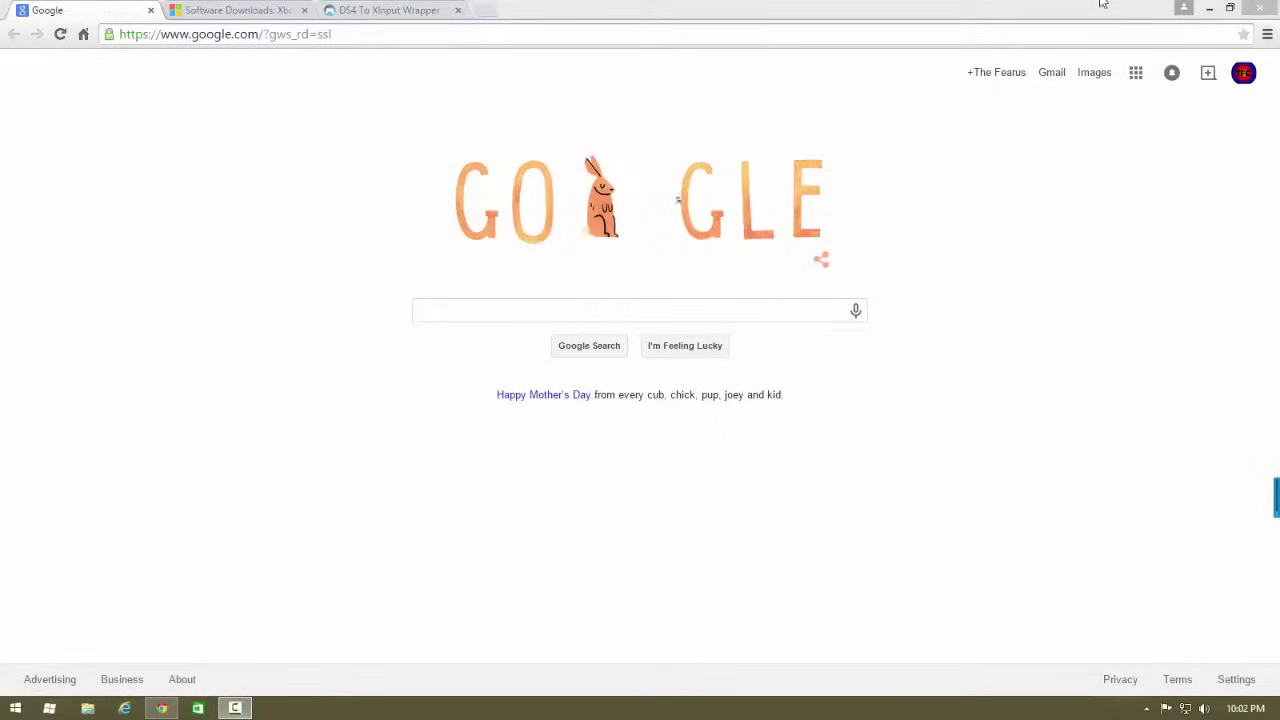
Step: On the Xbox 360 controller downloads page, pick Windows 7 (64-bit only) and download Accessories Software 1.2
click(258, 10)
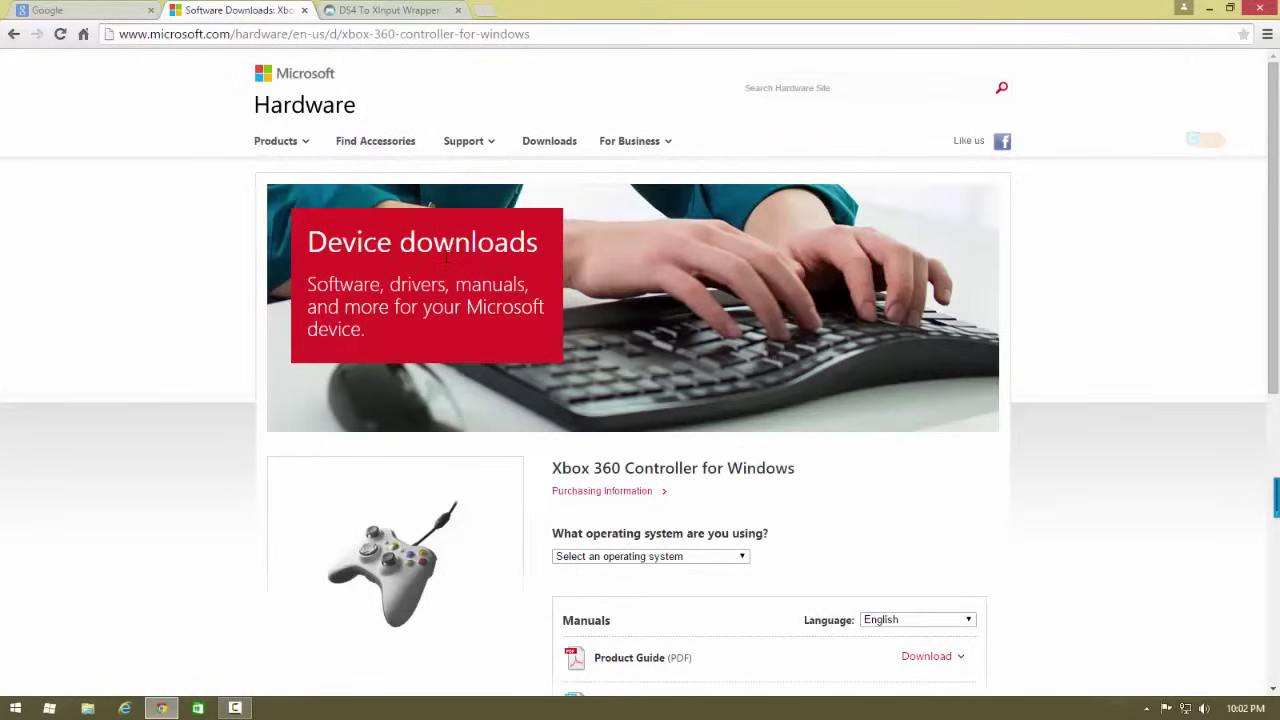
scroll(475, 358, down, 2)
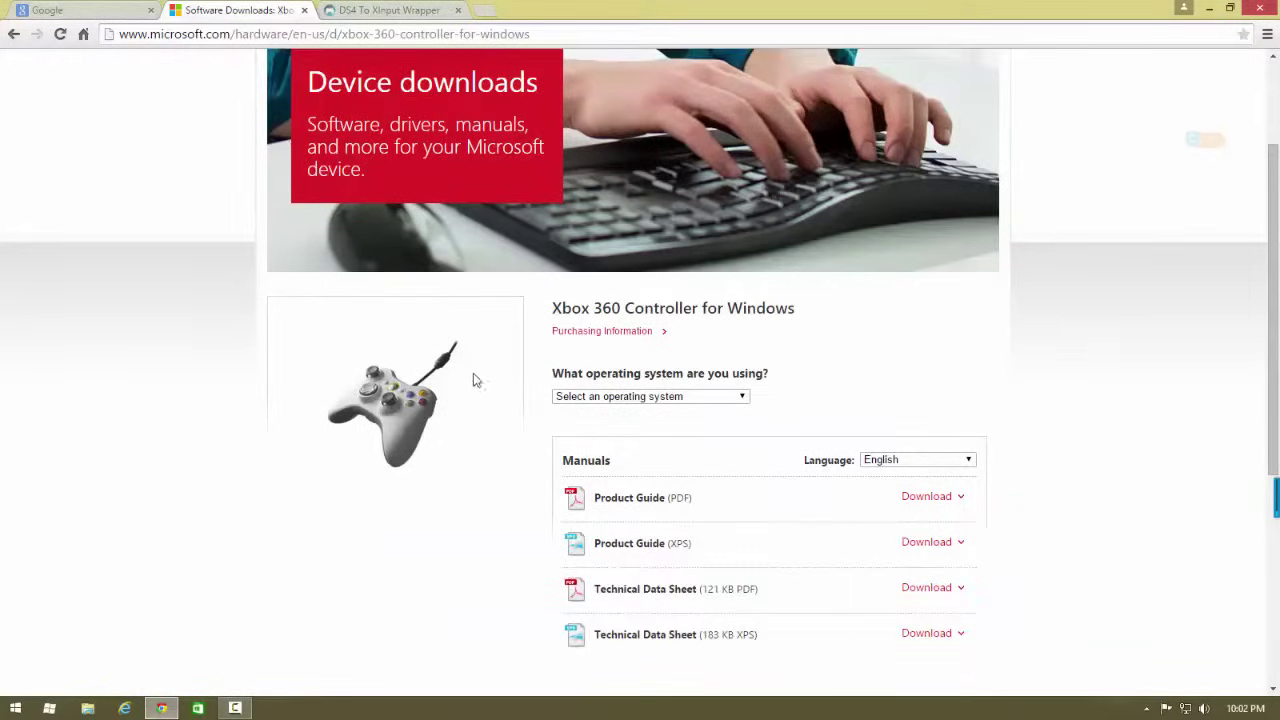
scroll(468, 360, up, 2)
scroll(460, 338, down, 1)
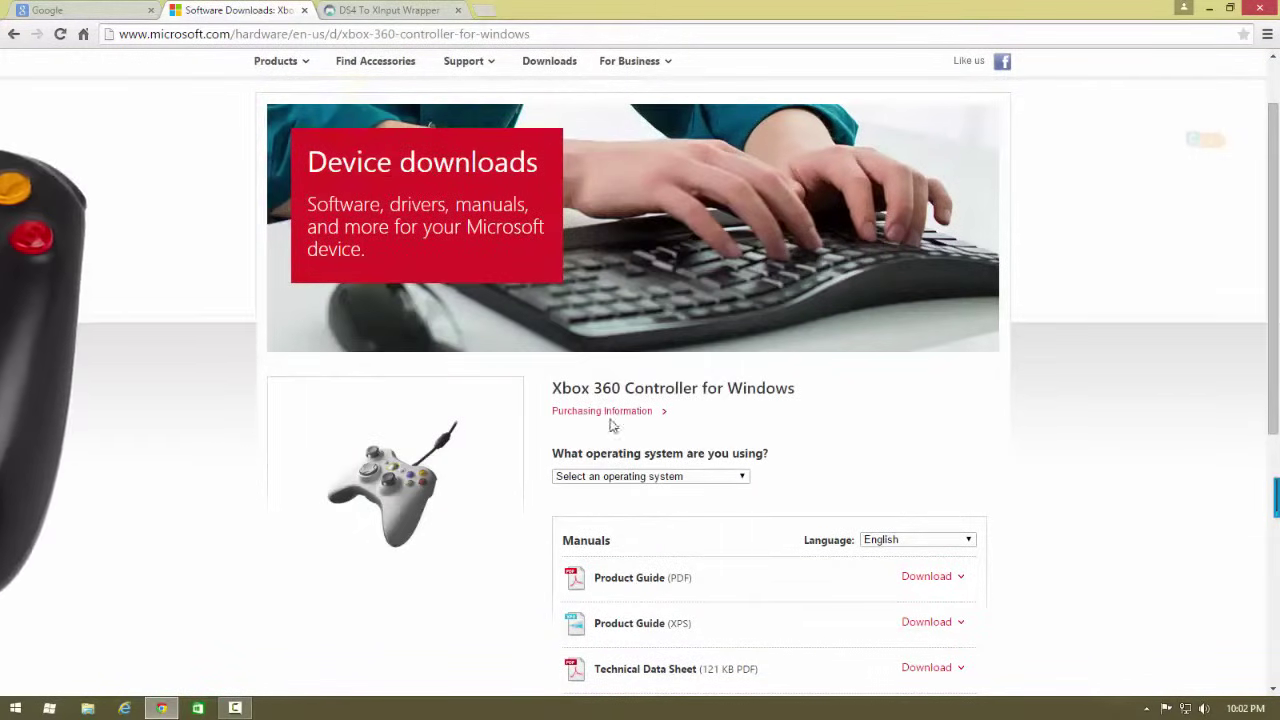
scroll(663, 457, down, 2)
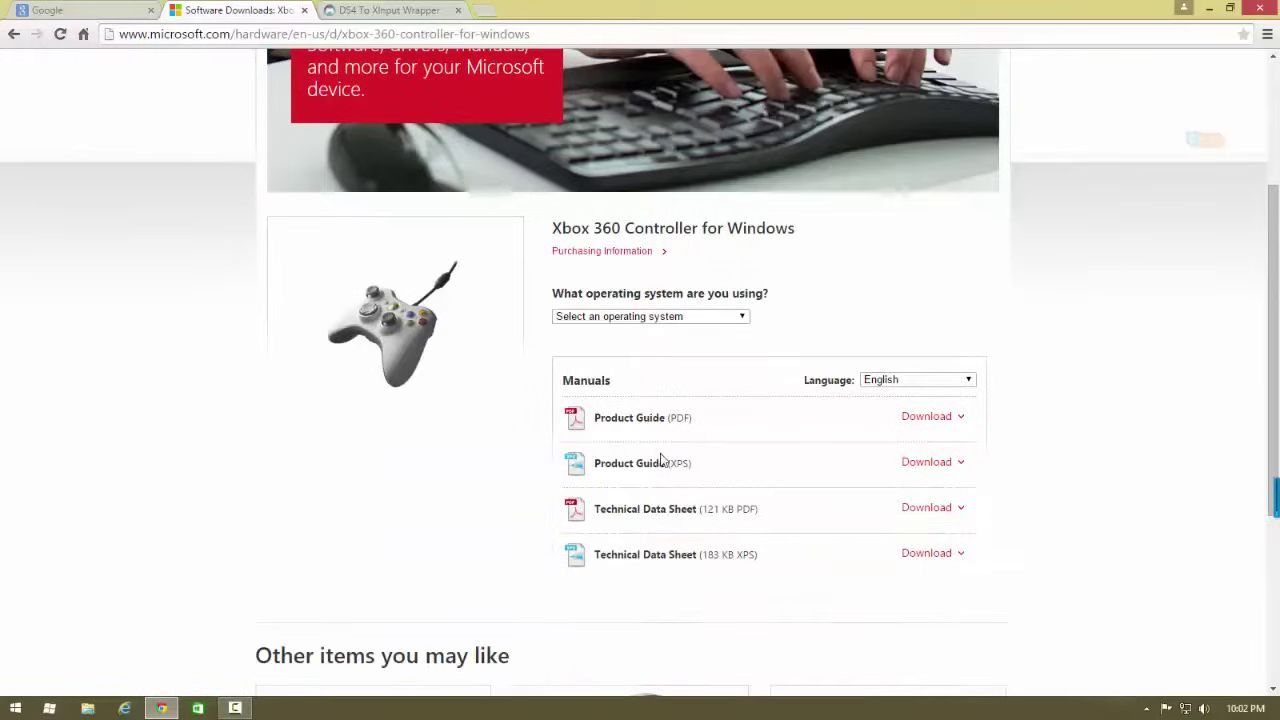
click(663, 318)
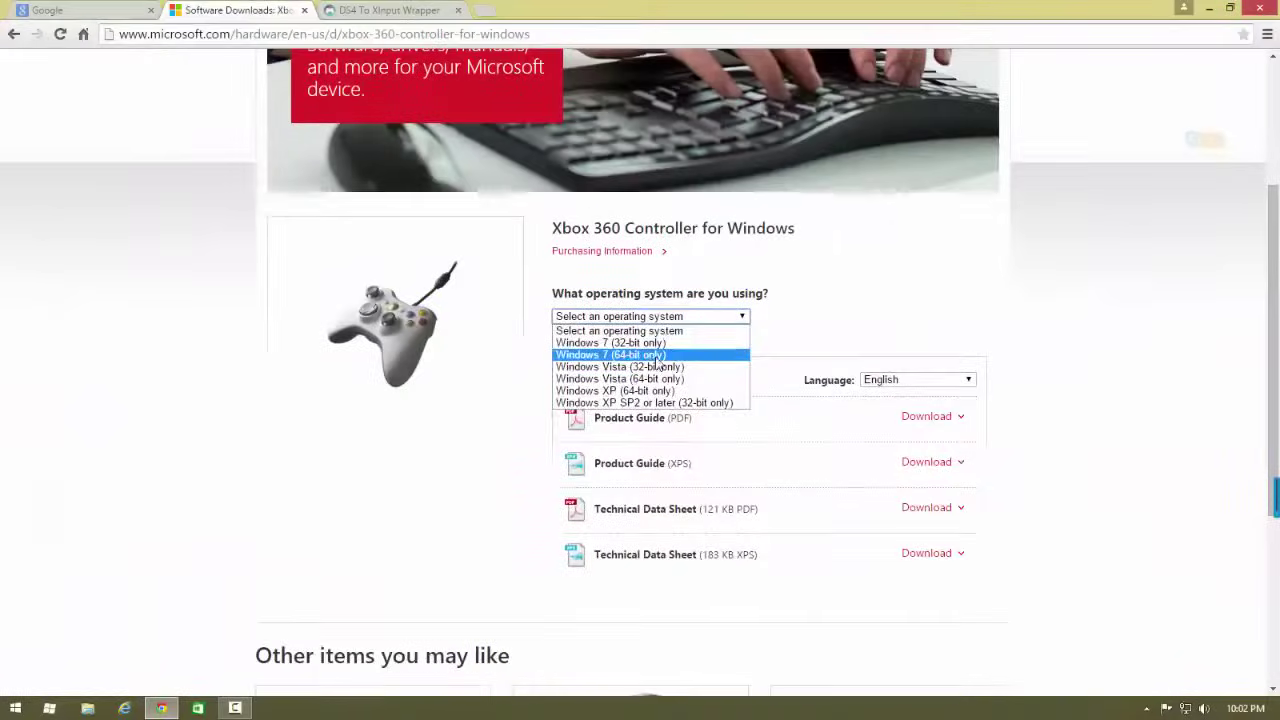
click(1120, 550)
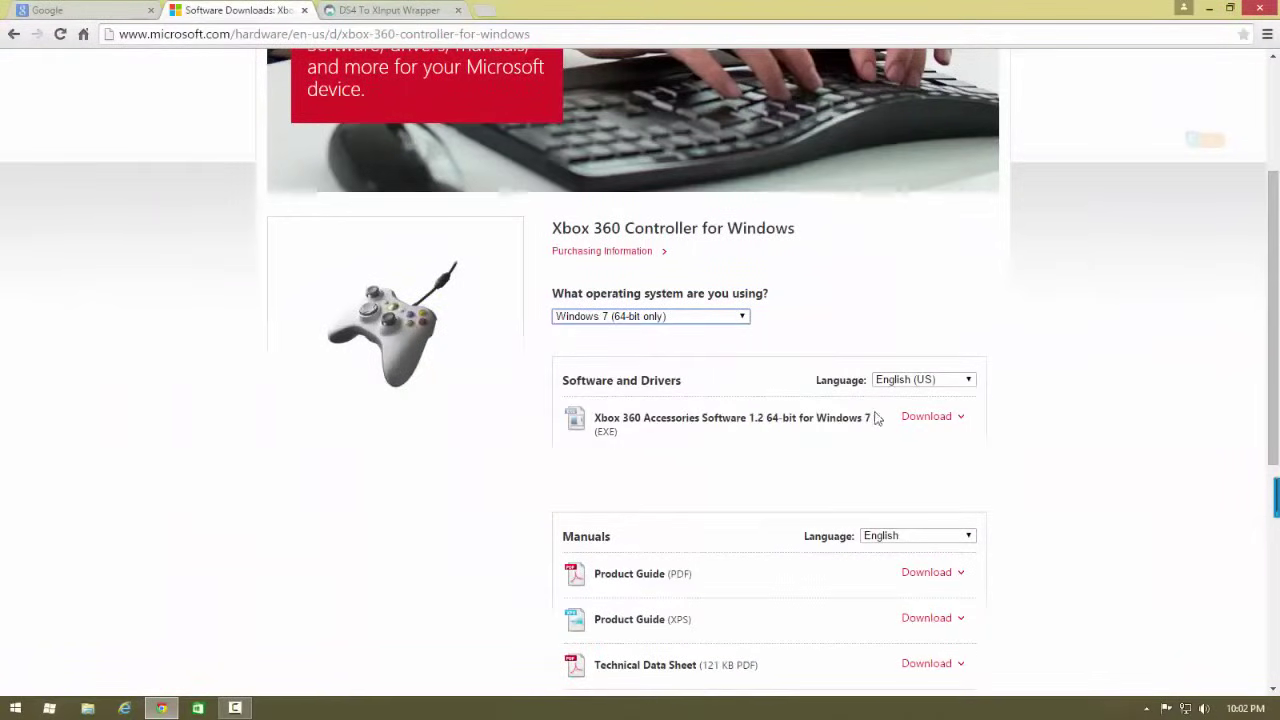
click(956, 417)
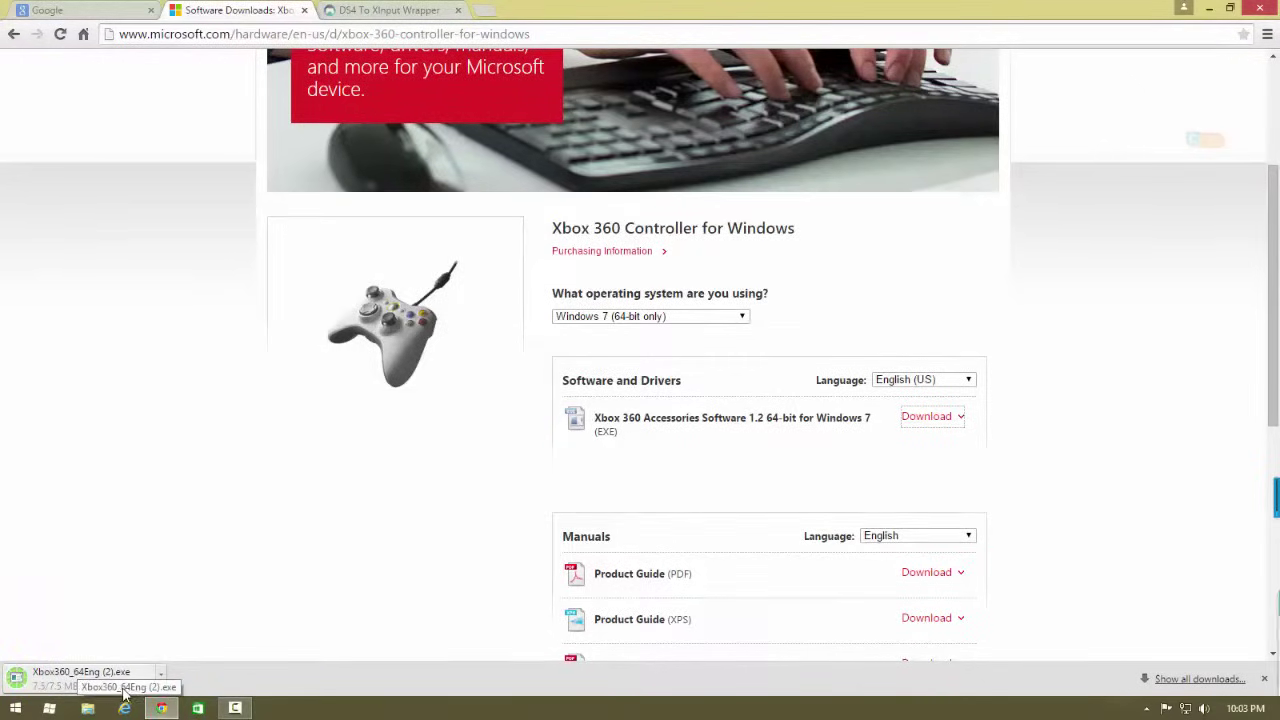
Step: Run the downloaded Xbox 360 installer and dismiss its 'already installed' message
click(1264, 678)
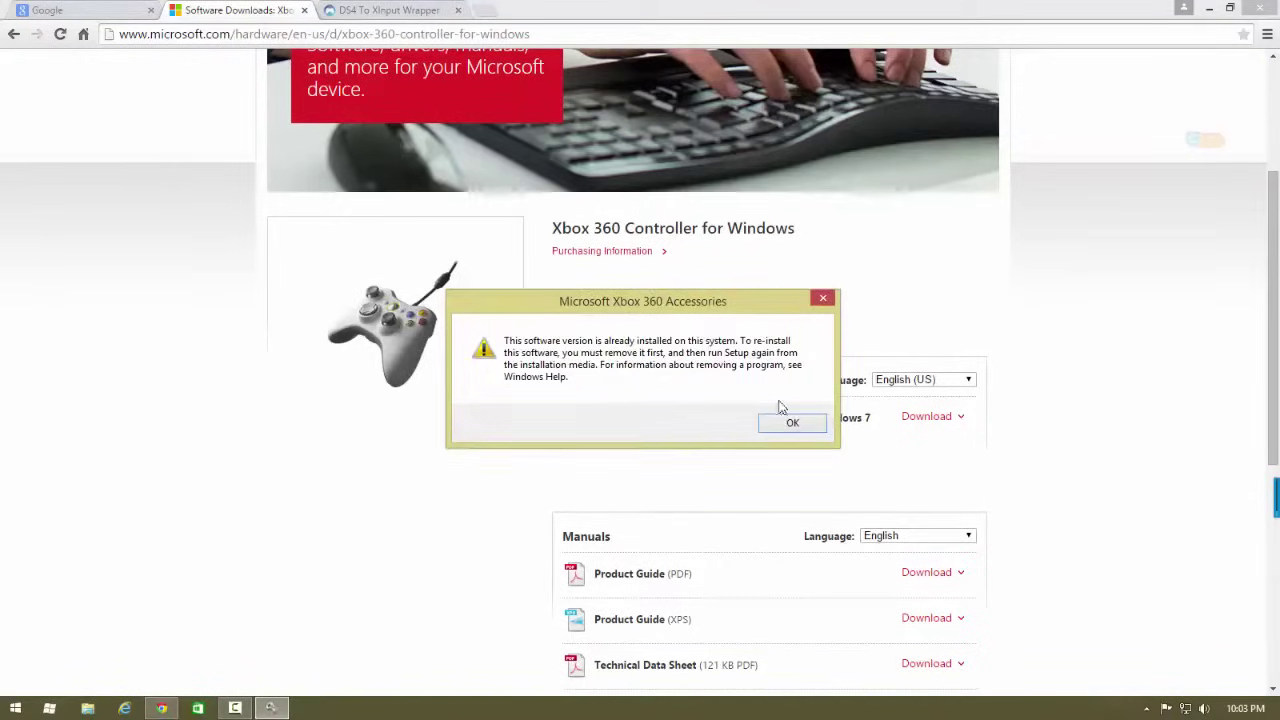
click(791, 424)
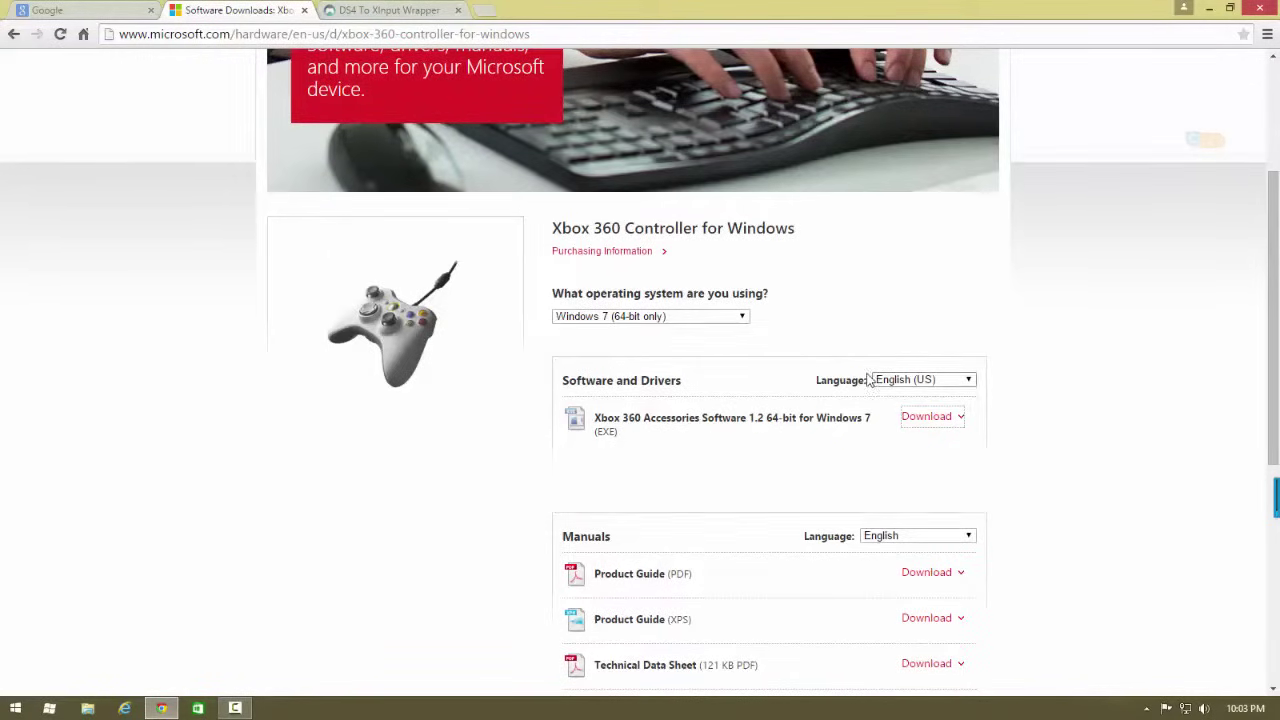
Step: Go to the DS4 To XInput Wrapper forum thread and scroll to the DS4Tool 1.2.2.zip attachment
click(328, 12)
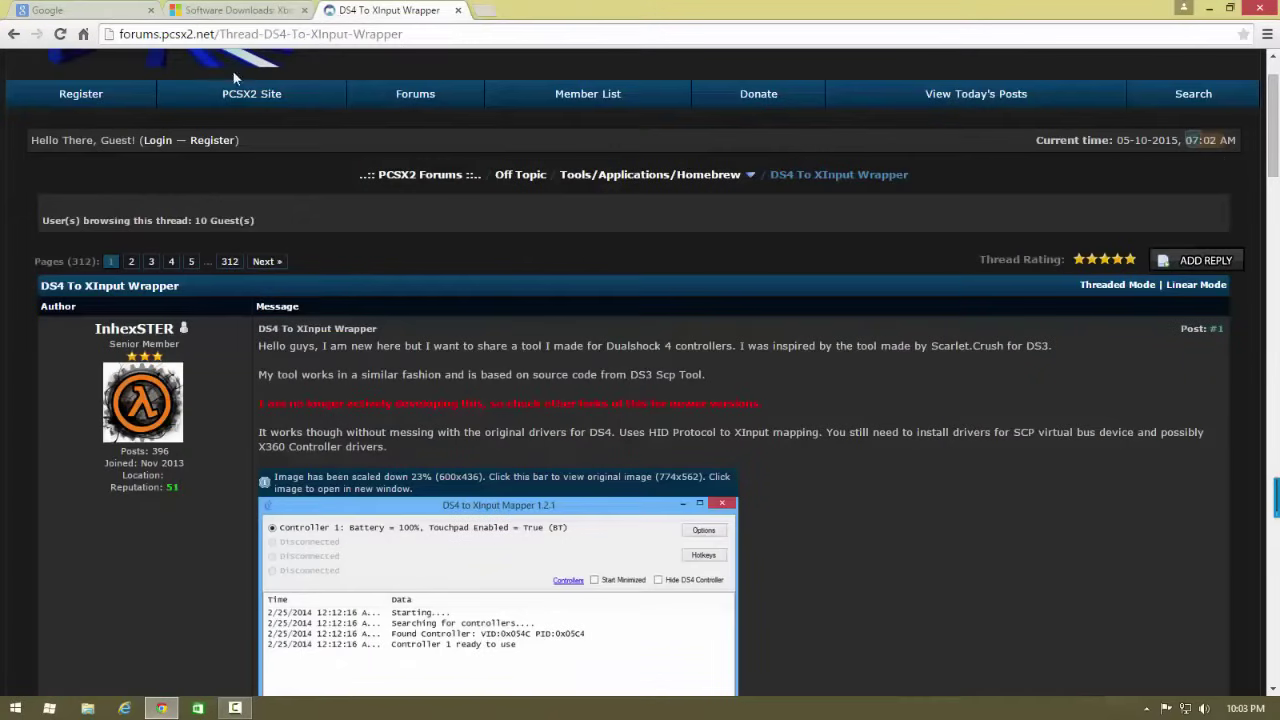
scroll(470, 222, down, 2)
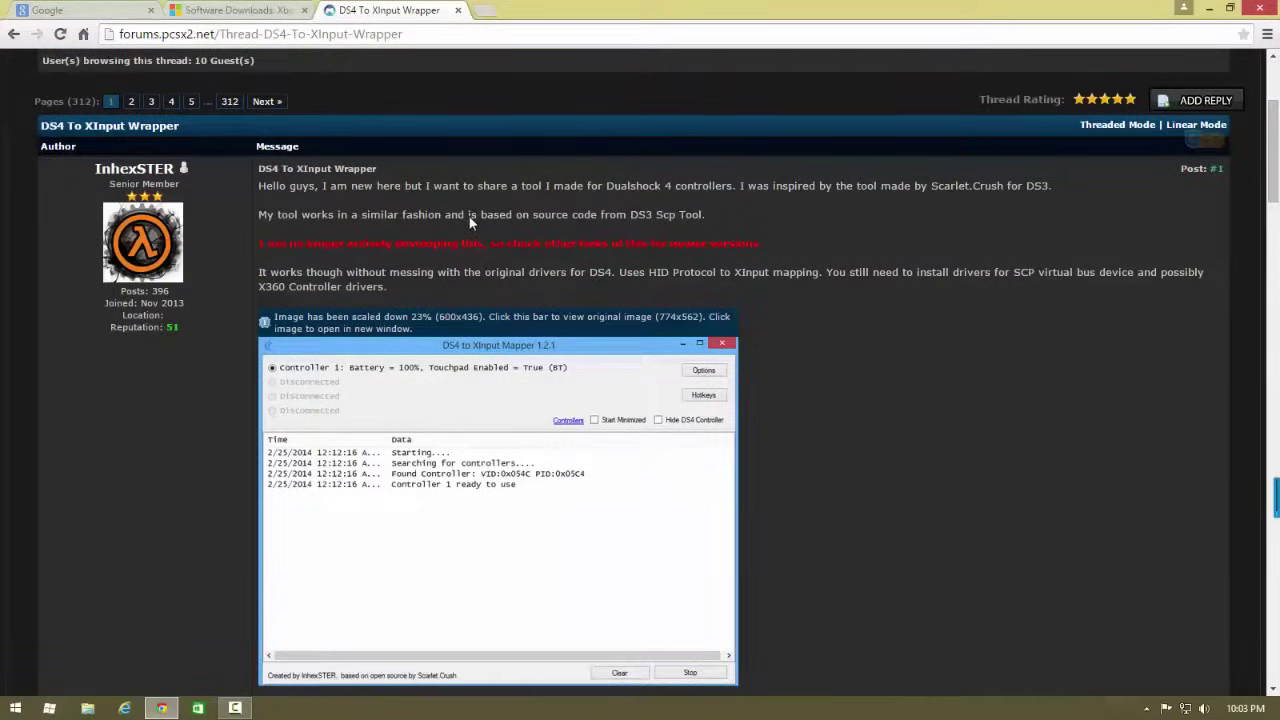
scroll(236, 170, down, 15)
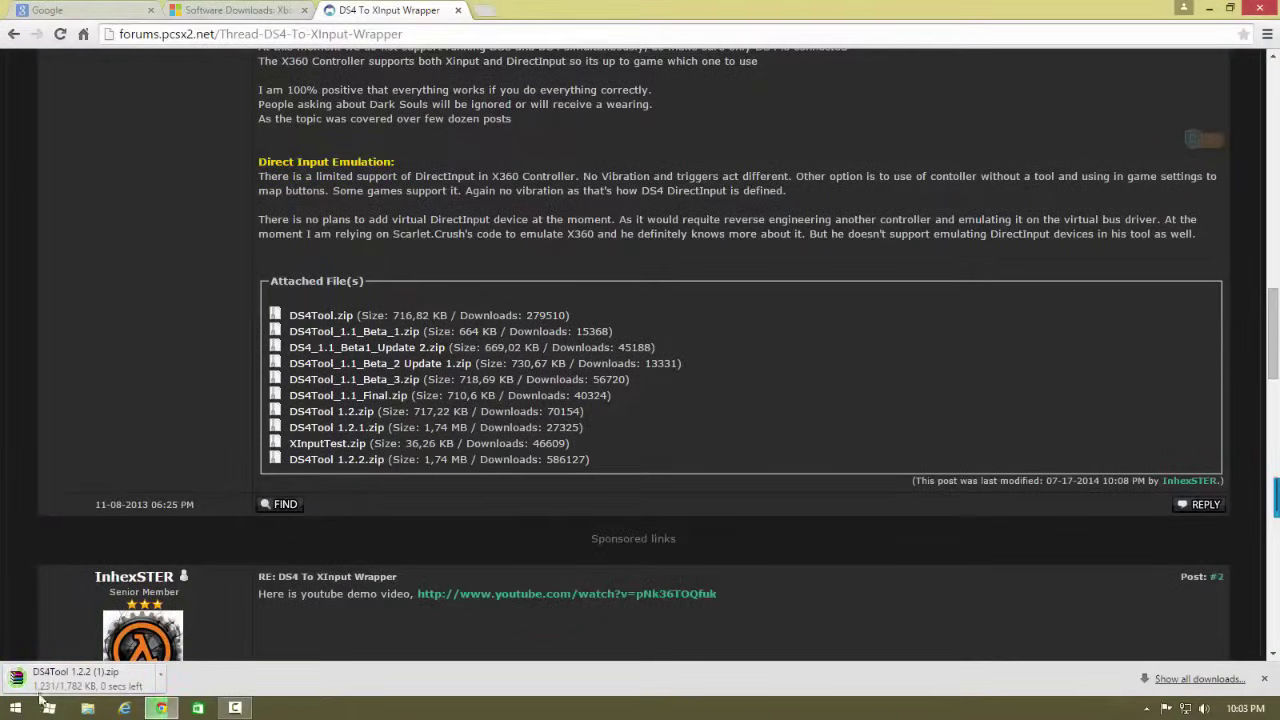
Step: Open DS4Tool 1.2.2 (1).zip in WinRAR, close the trial notice, and enter the Virtual Bus Driver folder
click(108, 684)
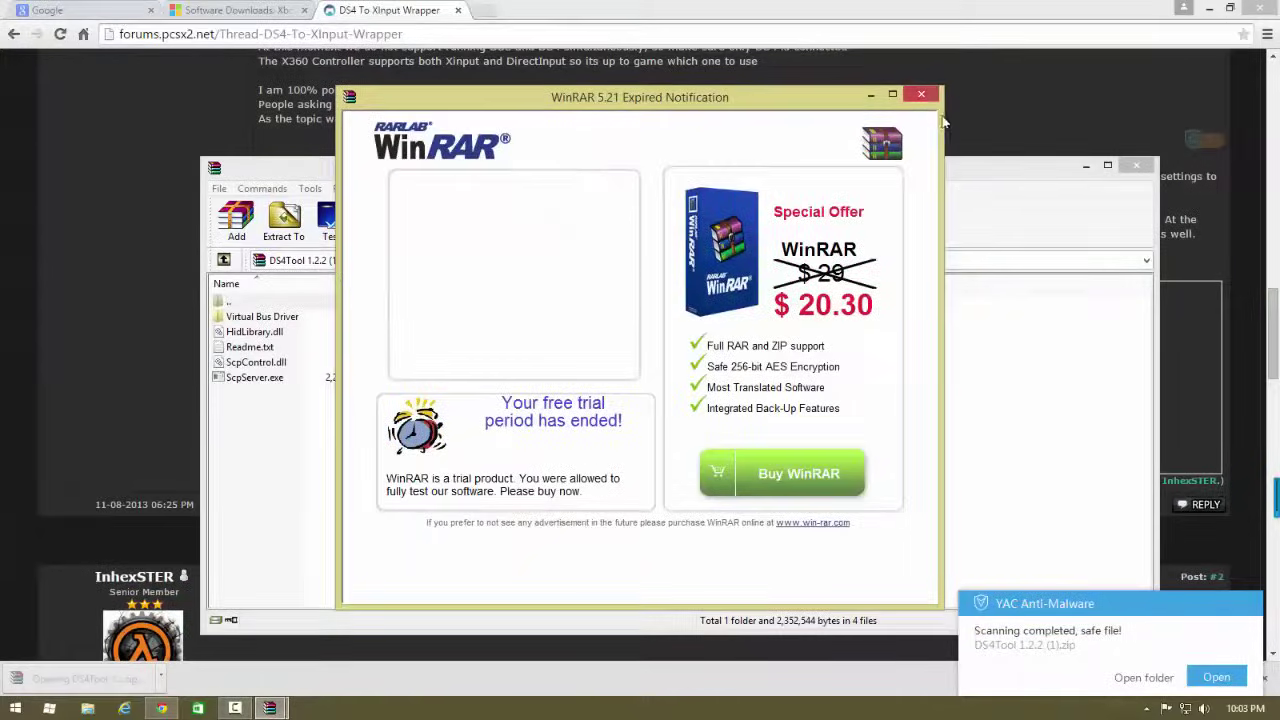
click(921, 94)
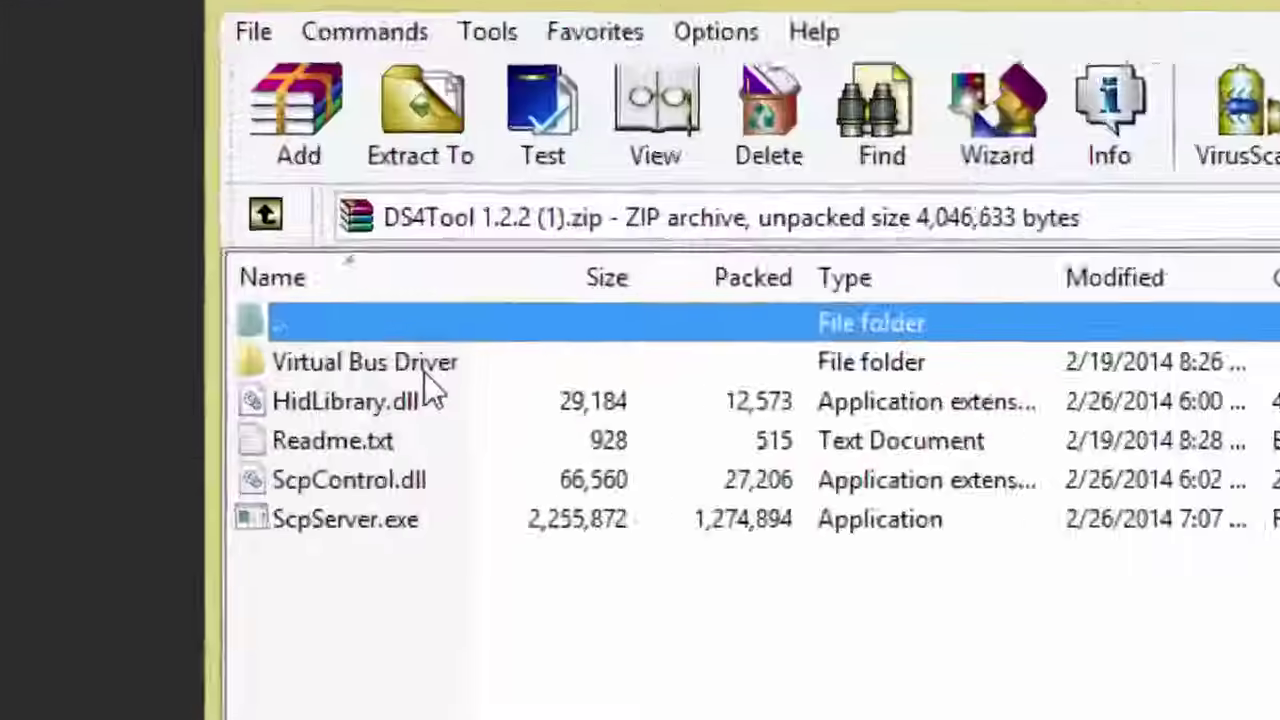
double_click(285, 322)
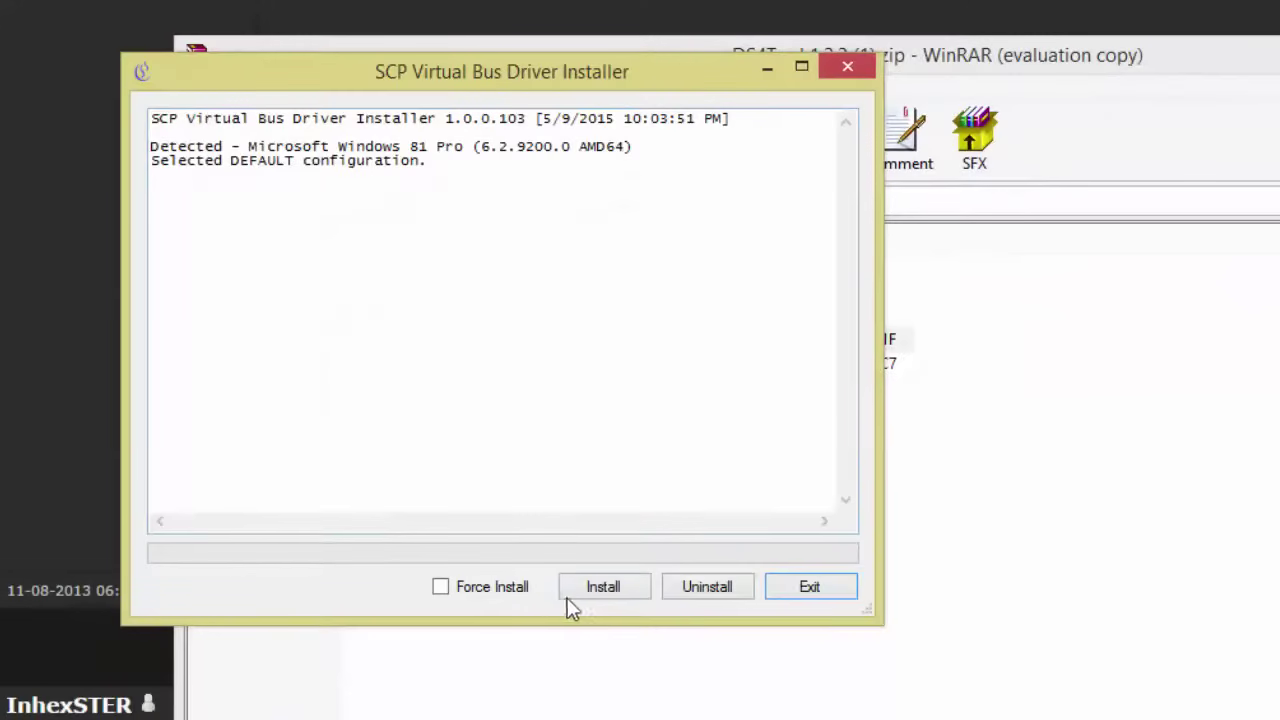
Step: Install the SCP virtual bus driver, exit the installer, and save the changed files into the archive
click(586, 594)
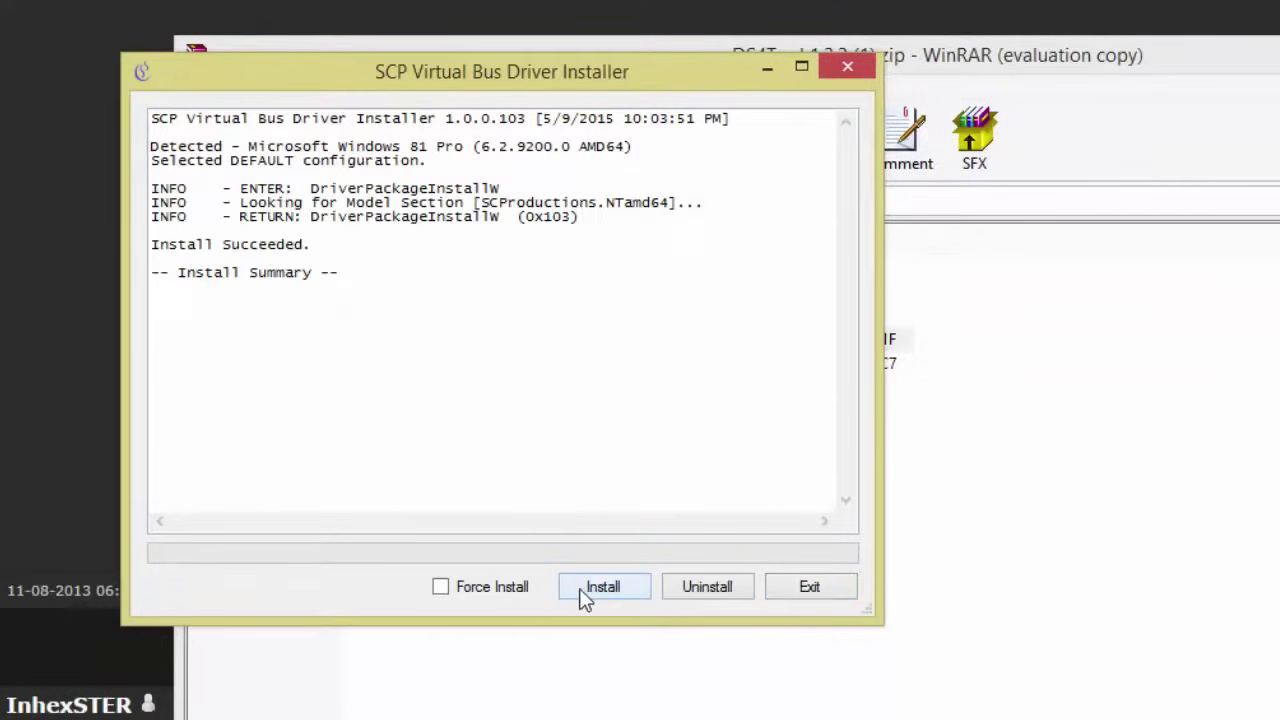
click(815, 589)
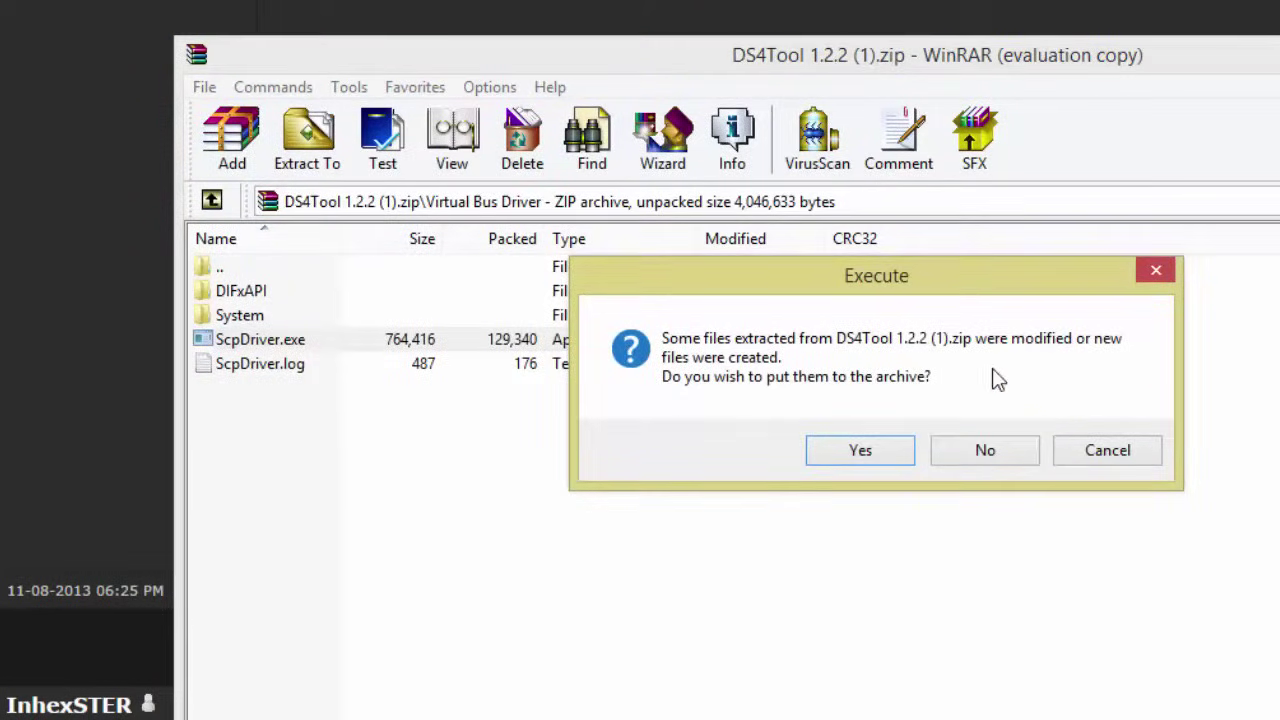
click(860, 452)
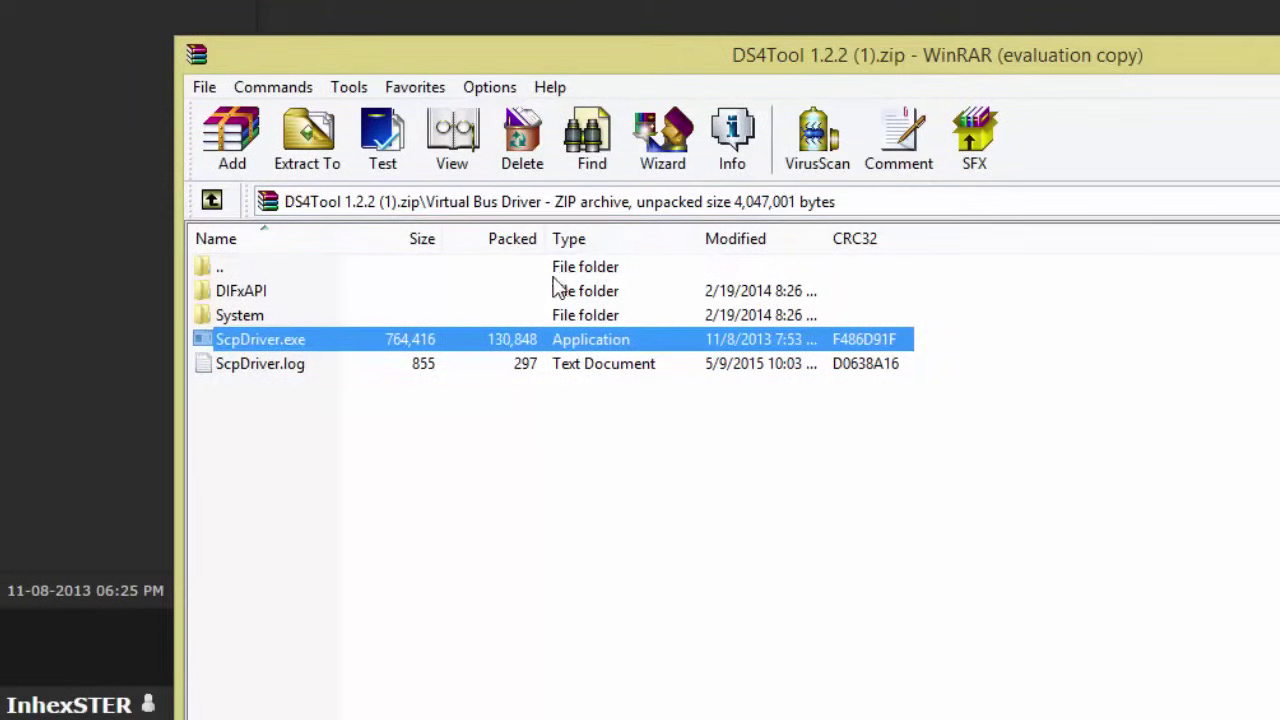
Step: Go back to the archive's top level and run ScpServer.exe to start DS4 to XInput Mapper
double_click(296, 268)
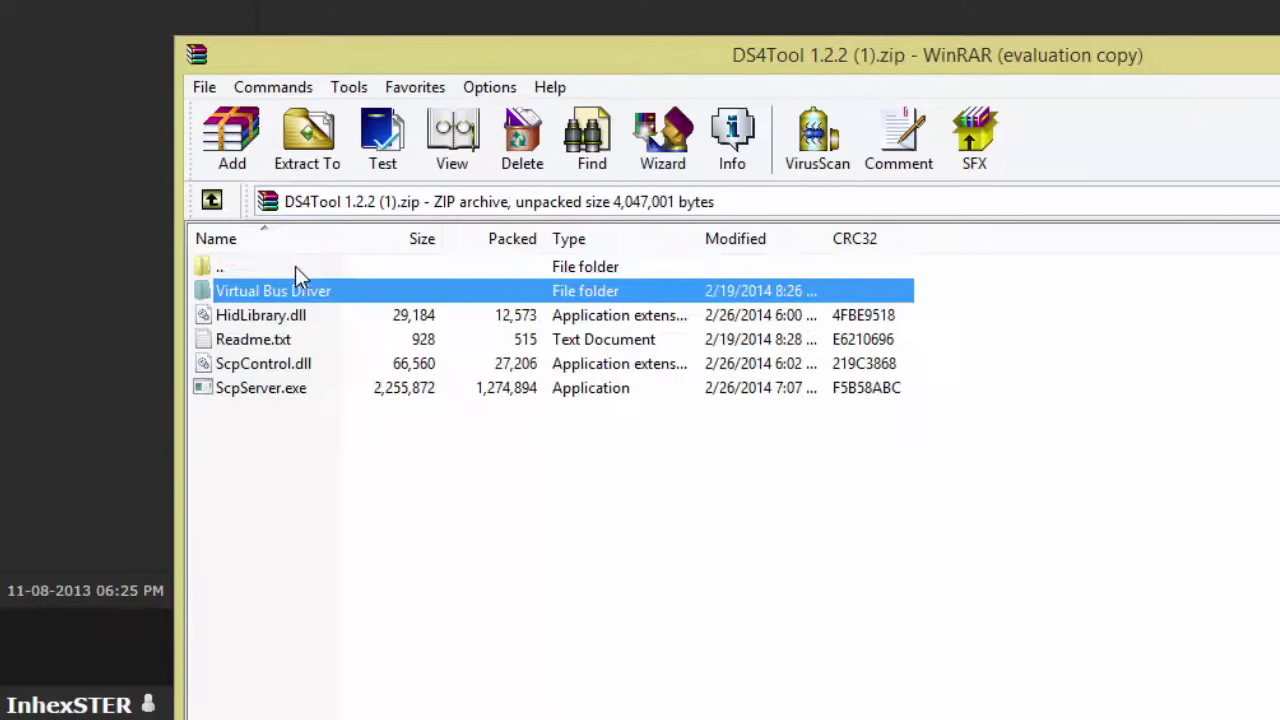
click(200, 390)
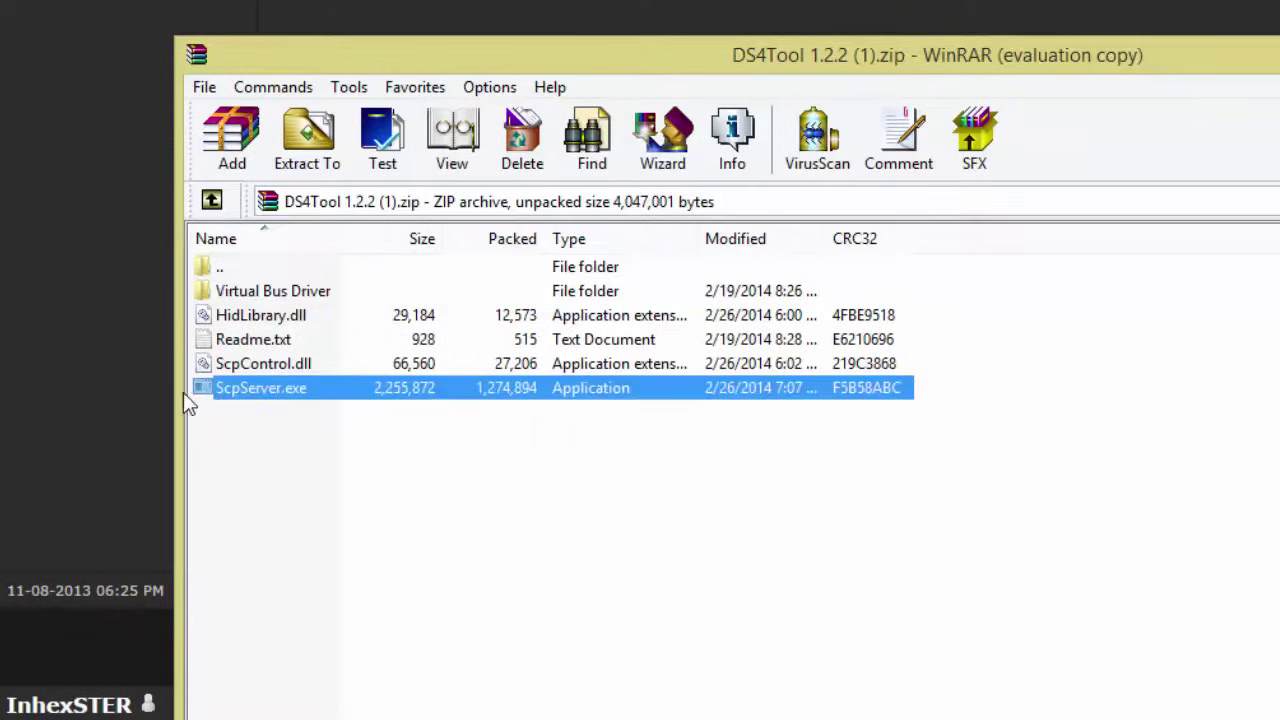
double_click(240, 390)
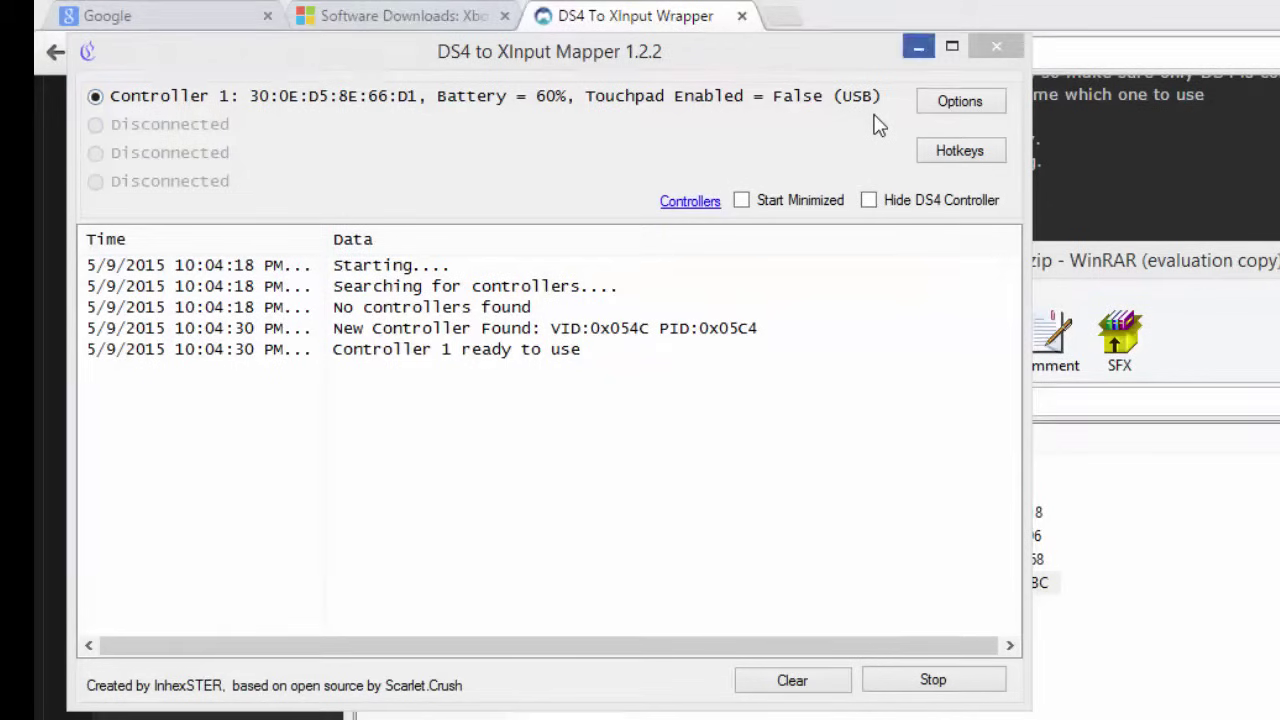
Step: Close the mapper window and search Windows for 'control pa'
key(alt+F4)
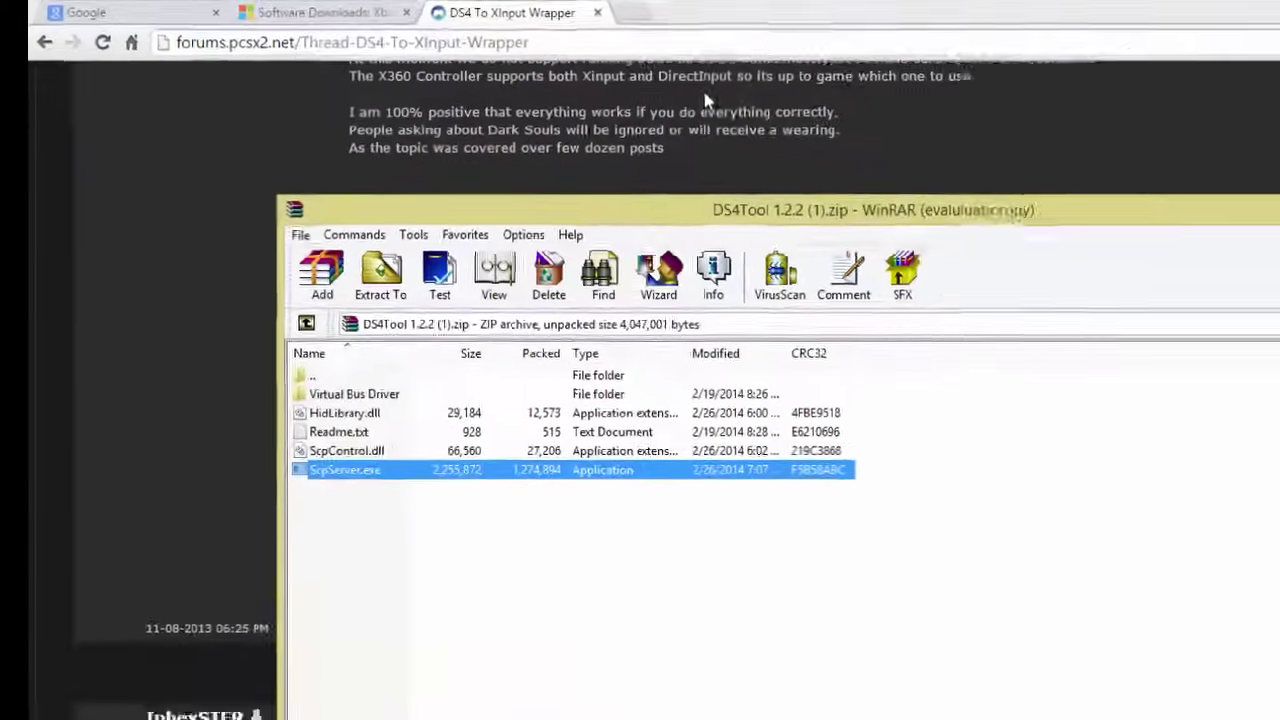
key(super+s)
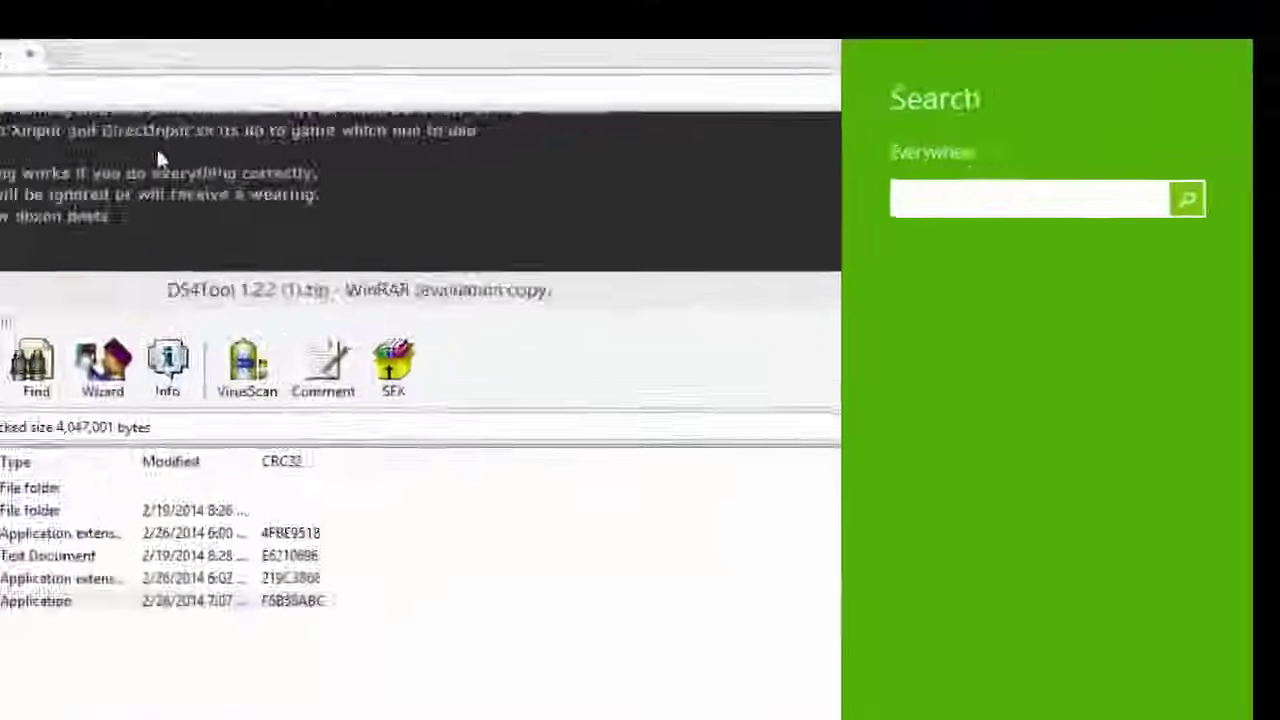
text(cont)
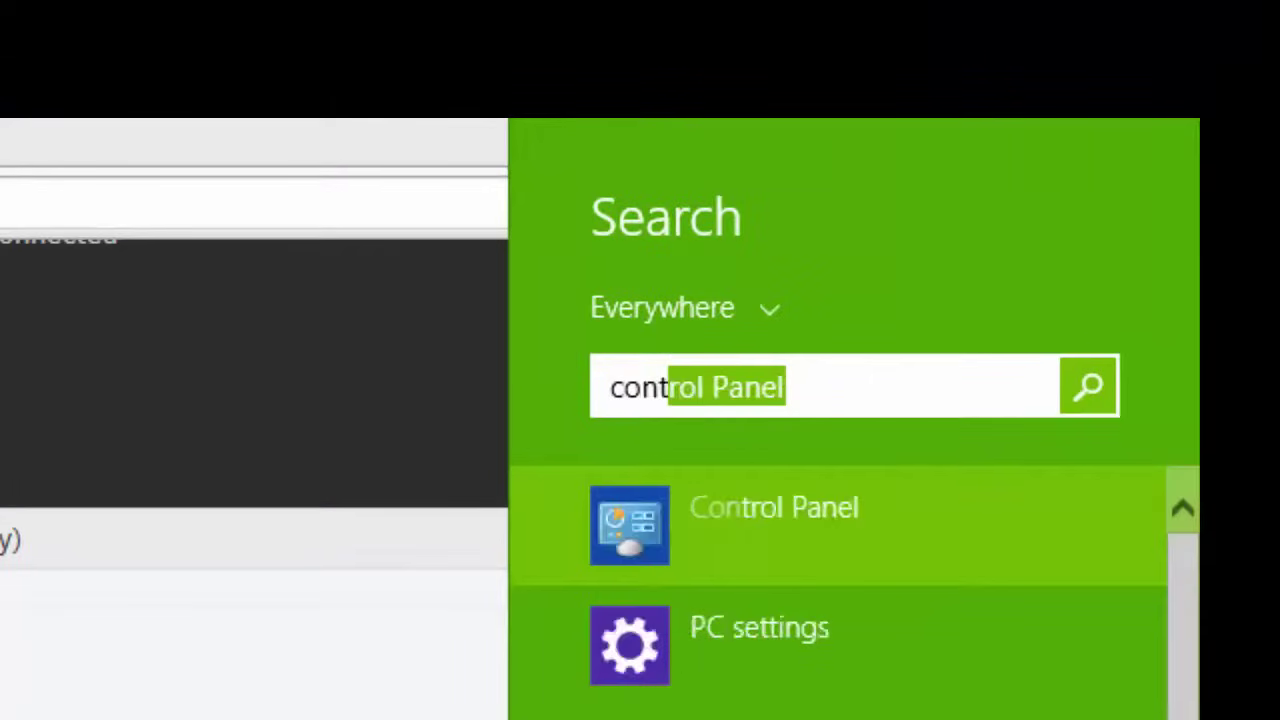
text(rol pa)
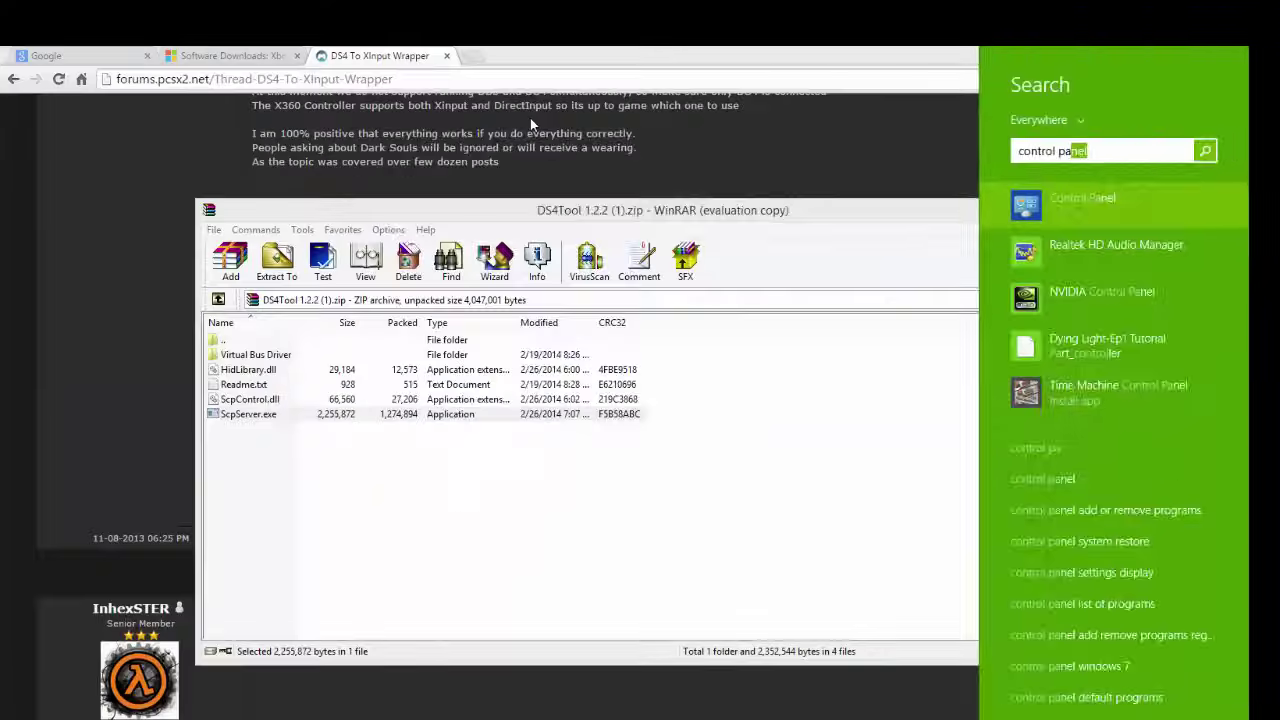
Step: Open Control Panel's Devices and Printers and the Xbox 360 controller's Game controller settings
key(Return)
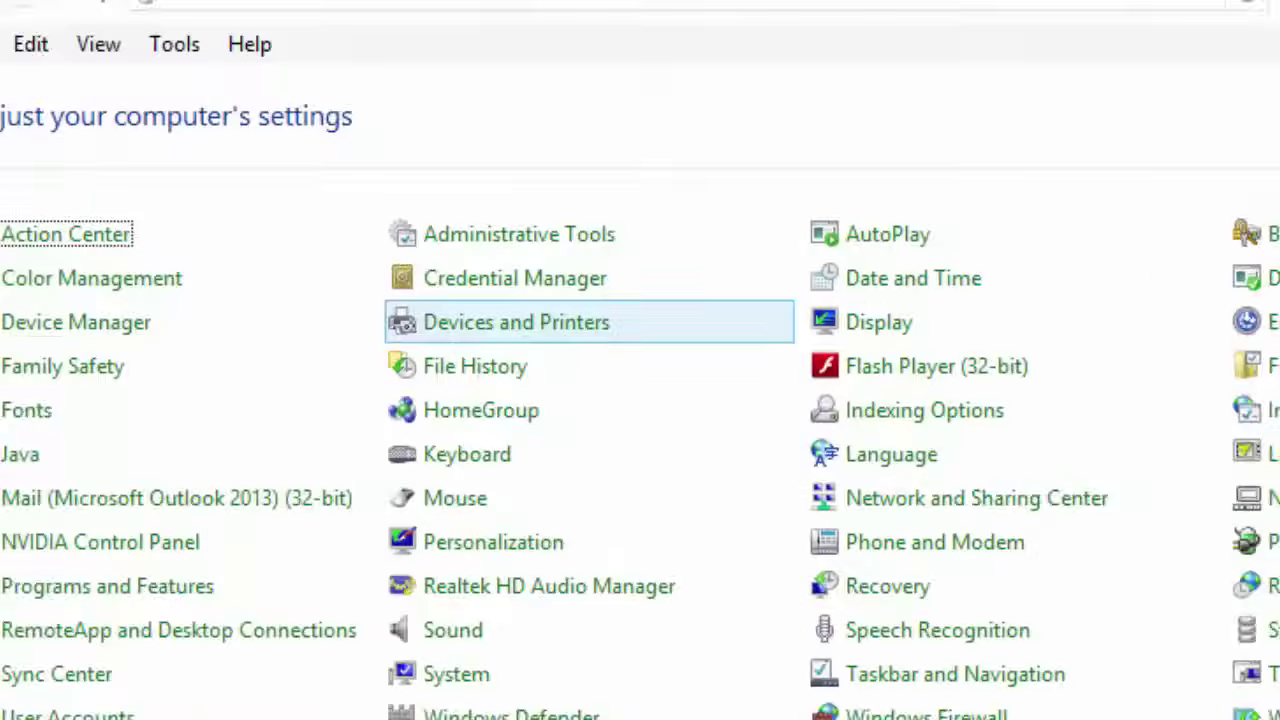
click(516, 322)
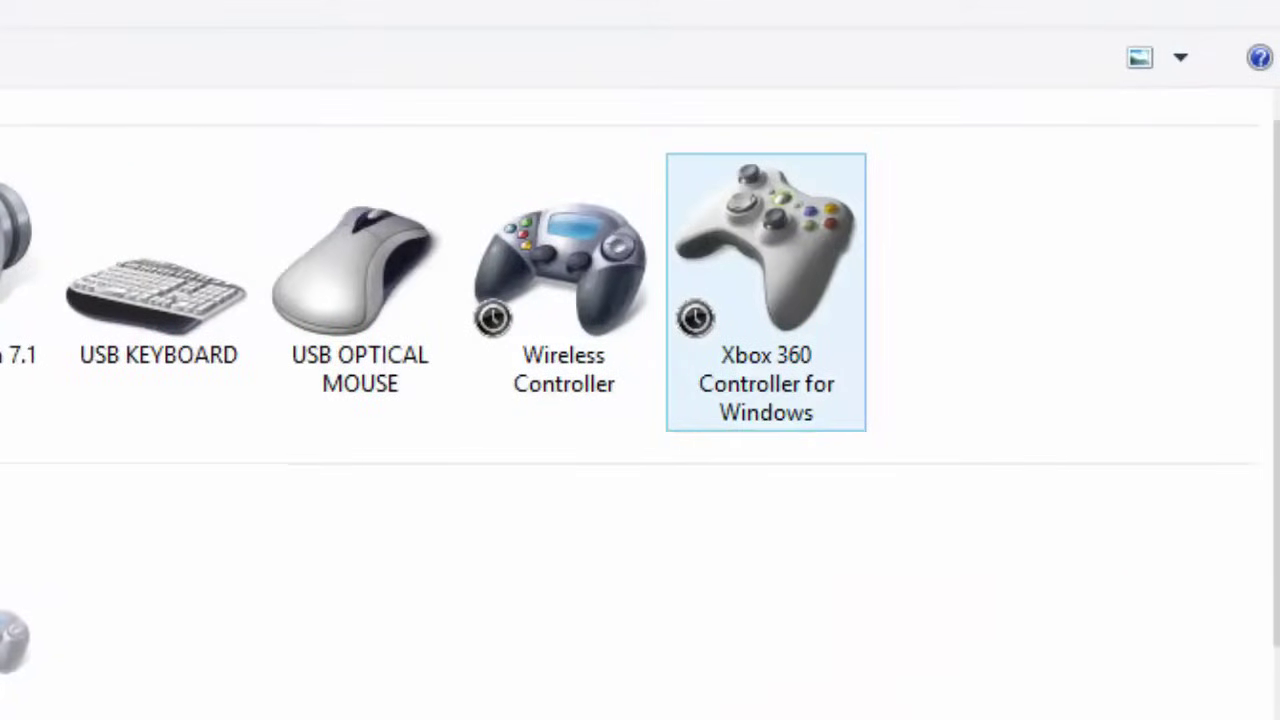
right_click(788, 343)
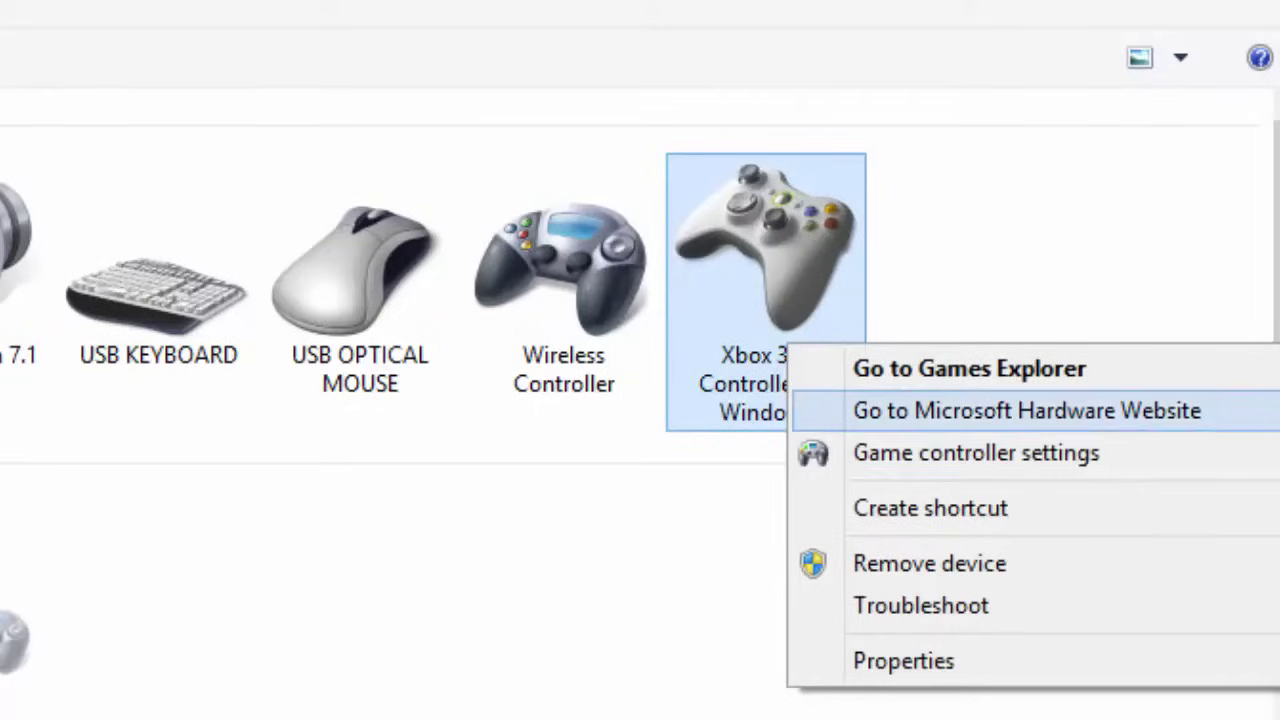
click(976, 453)
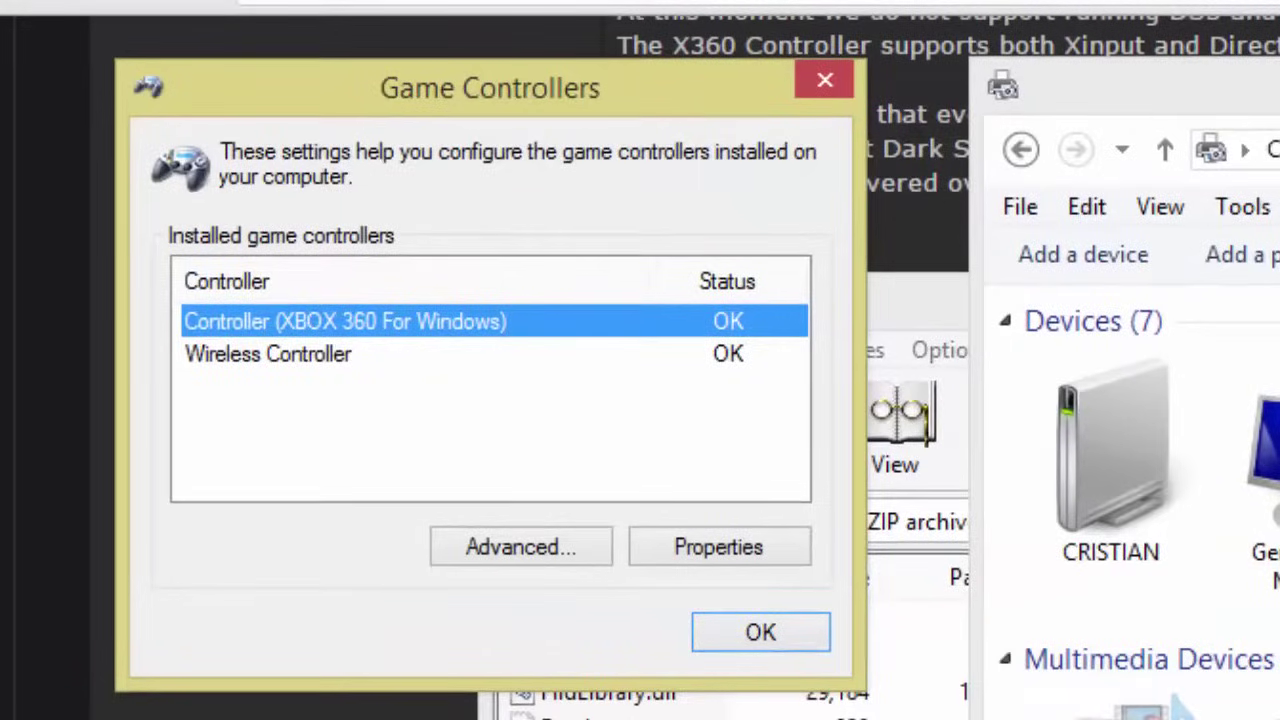
Step: Test the Xbox 360 controller's axes and buttons in Properties, then close both controller dialogs
click(718, 547)
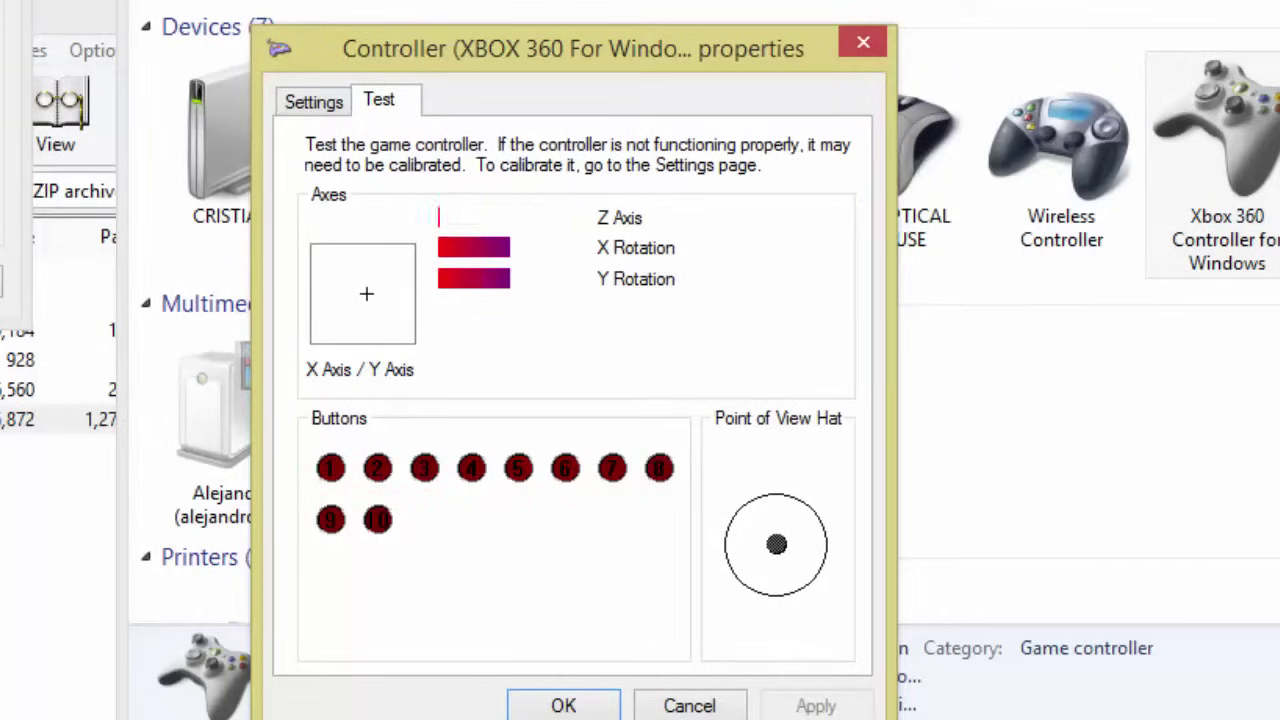
key(Escape)
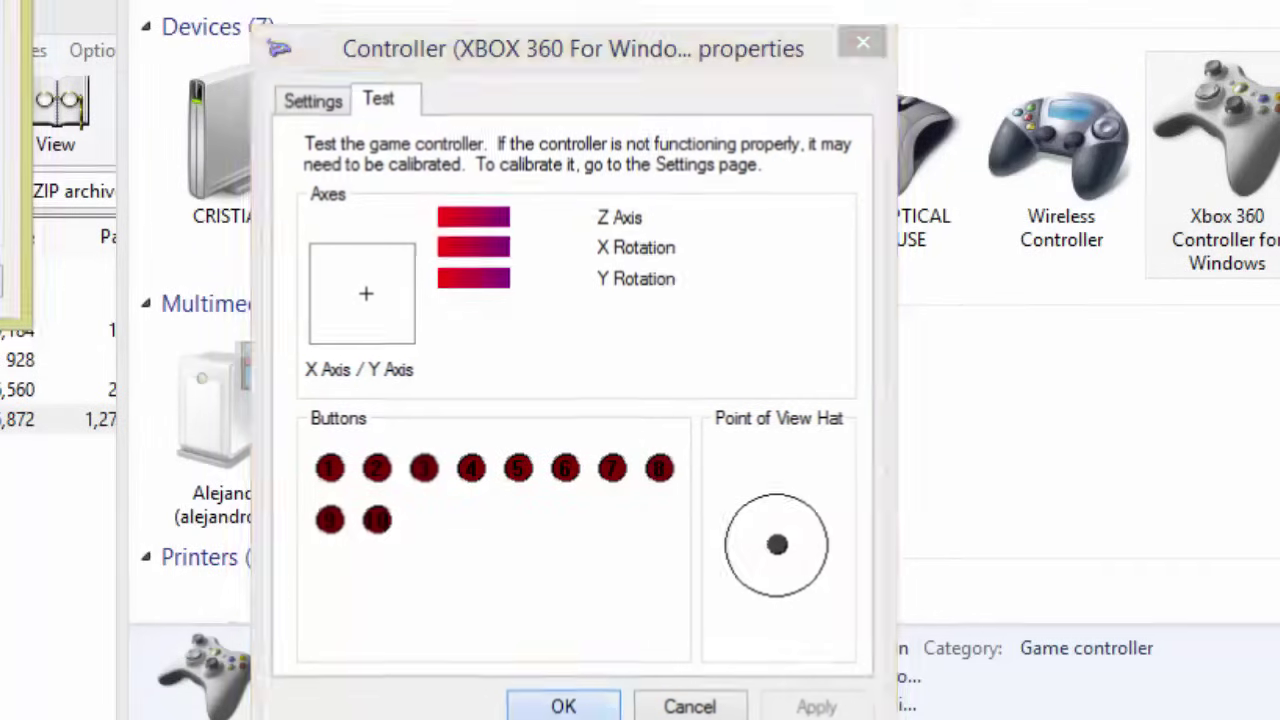
key(Escape)
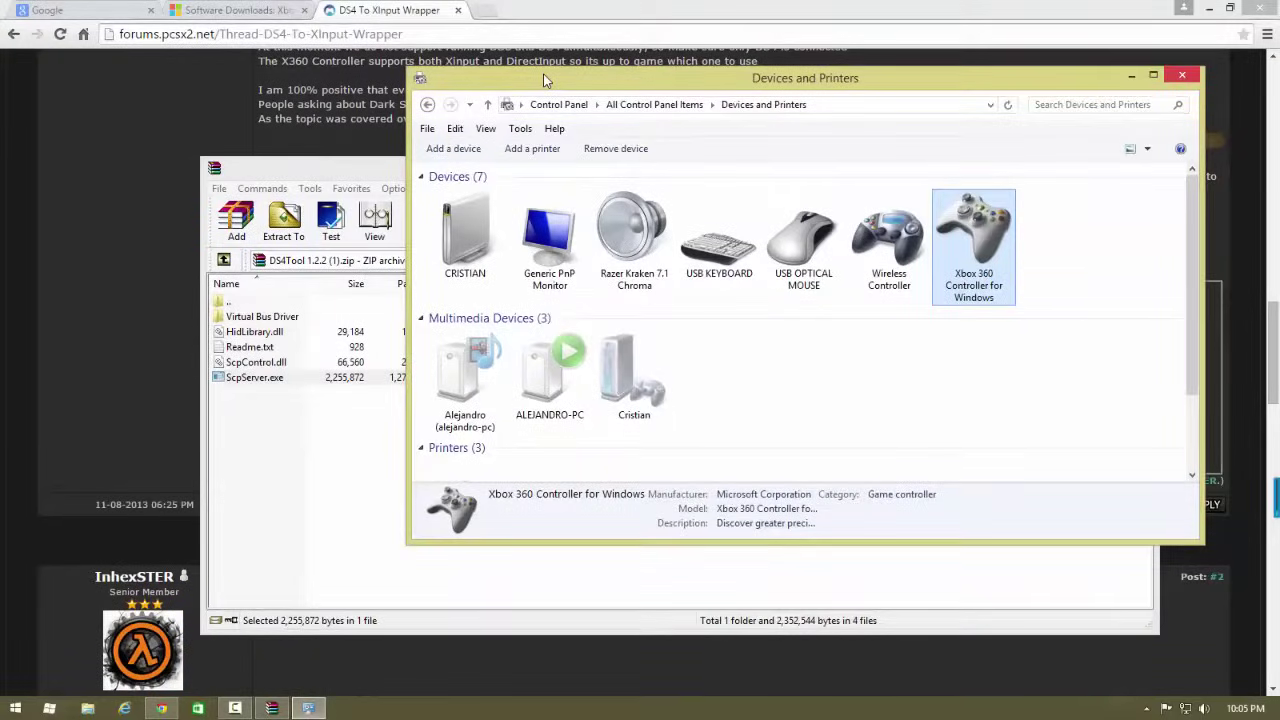
Step: Close Devices and Printers and relaunch ScpServer.exe from the WinRAR archive
key(alt+F4)
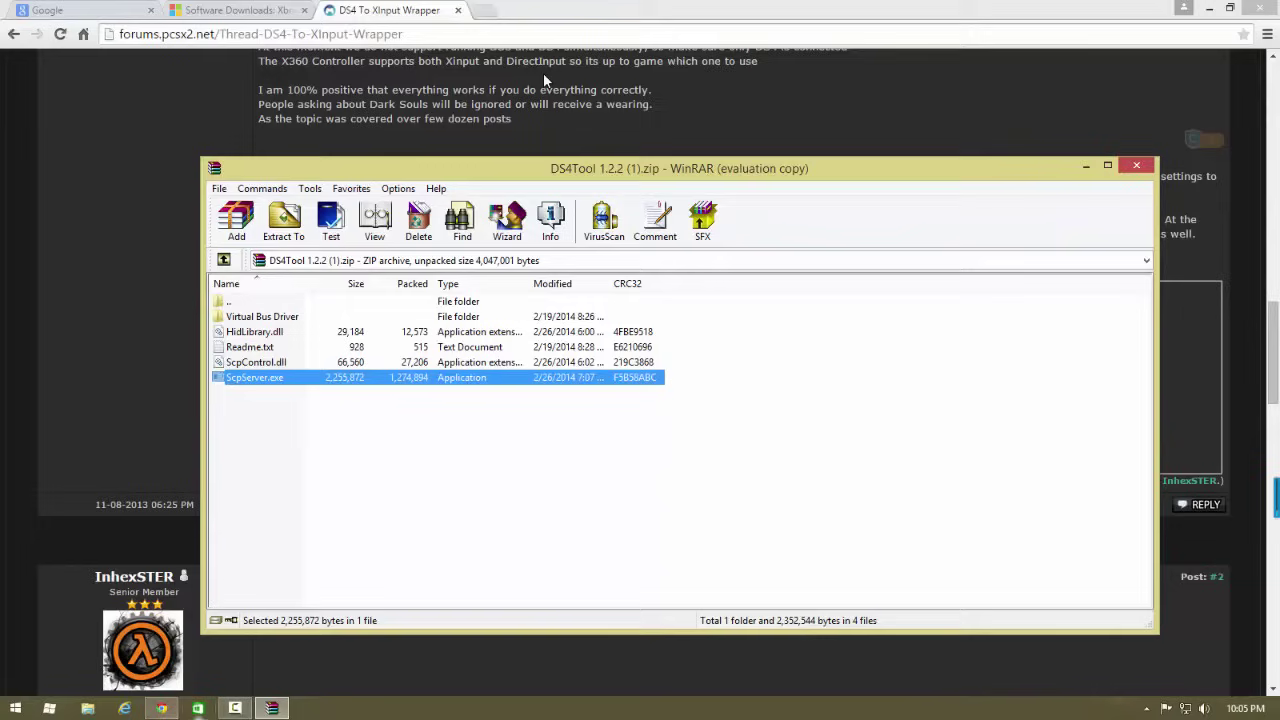
key(Return)
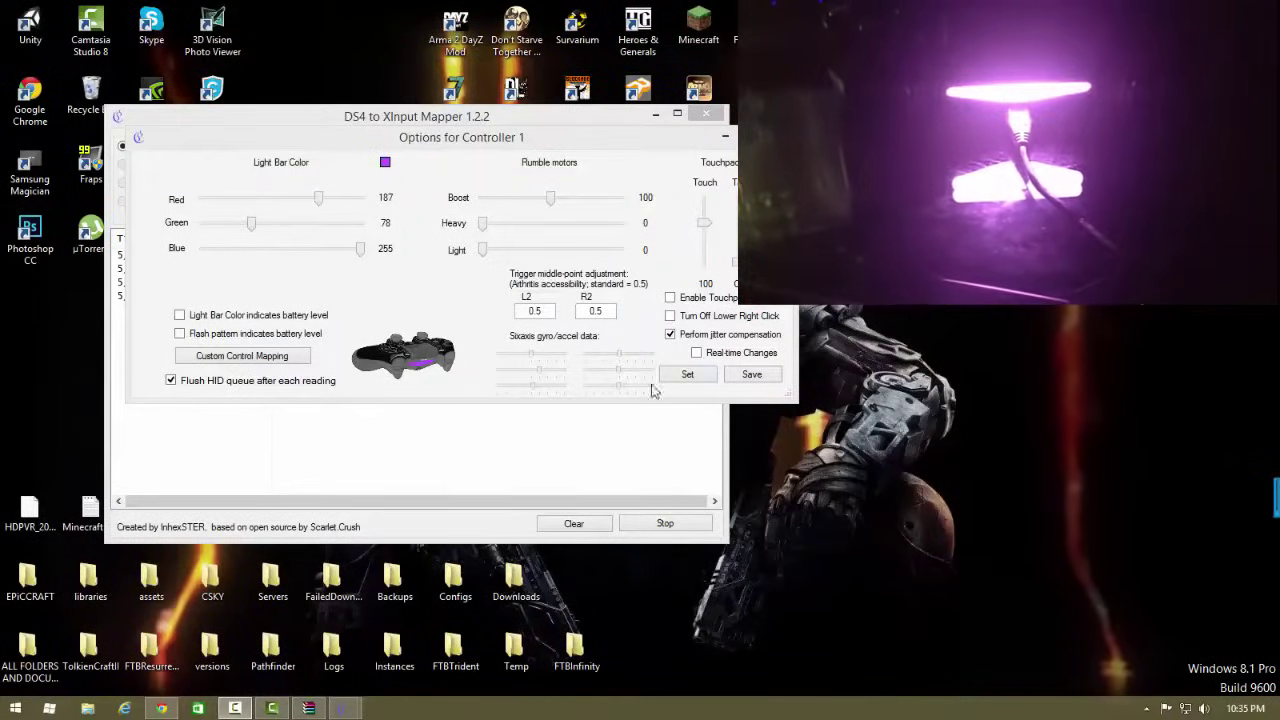
Step: Apply the purple light bar colour, then set red and green to 255 for white and apply
click(690, 376)
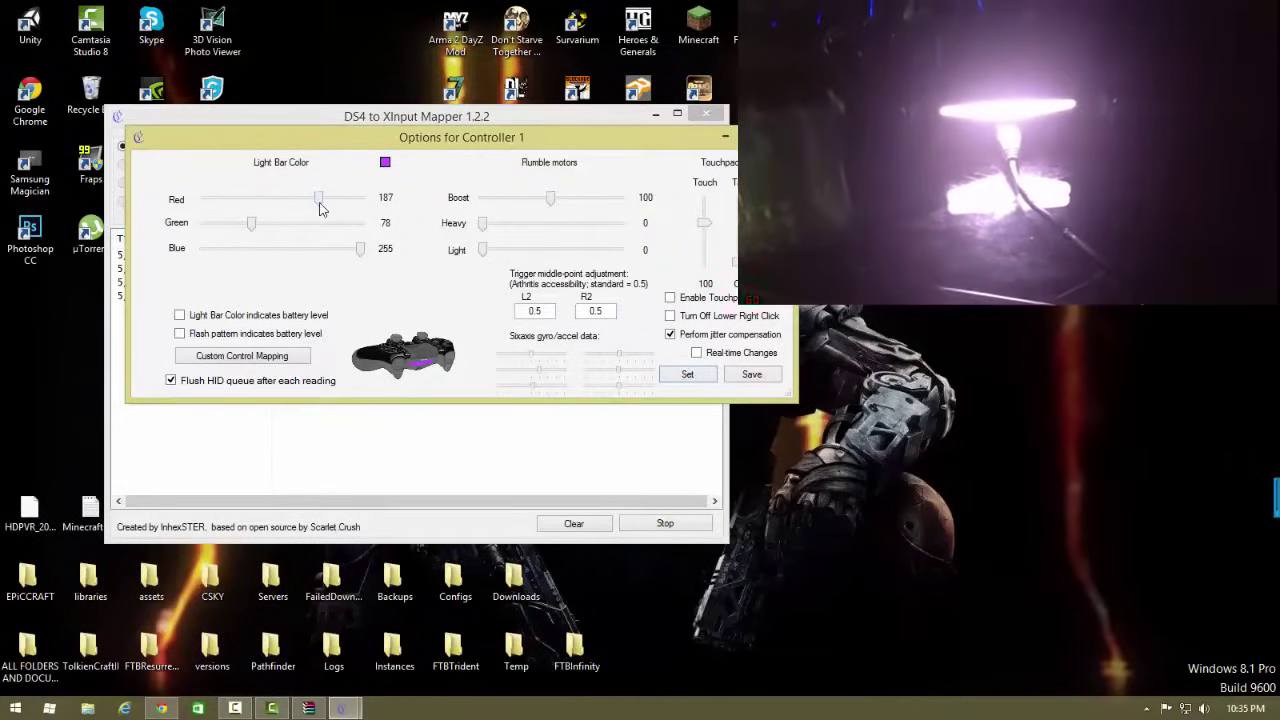
drag(318, 199, 360, 199)
drag(250, 222, 360, 222)
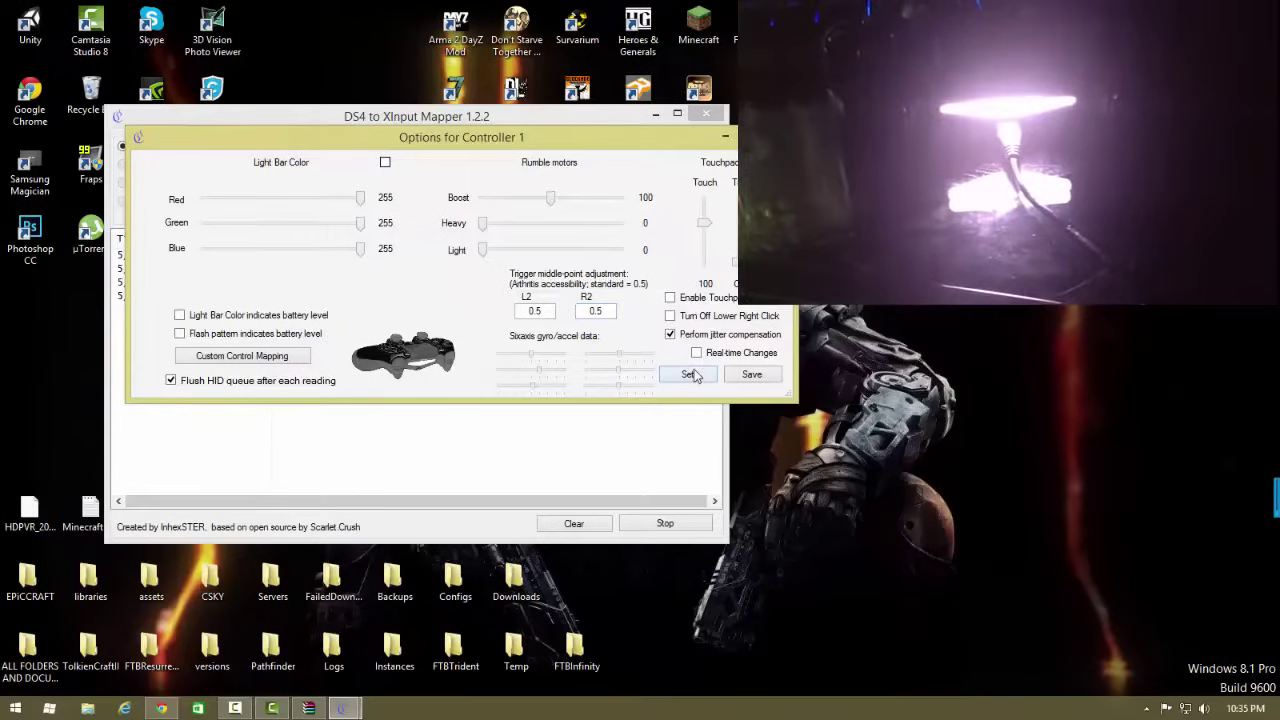
click(690, 376)
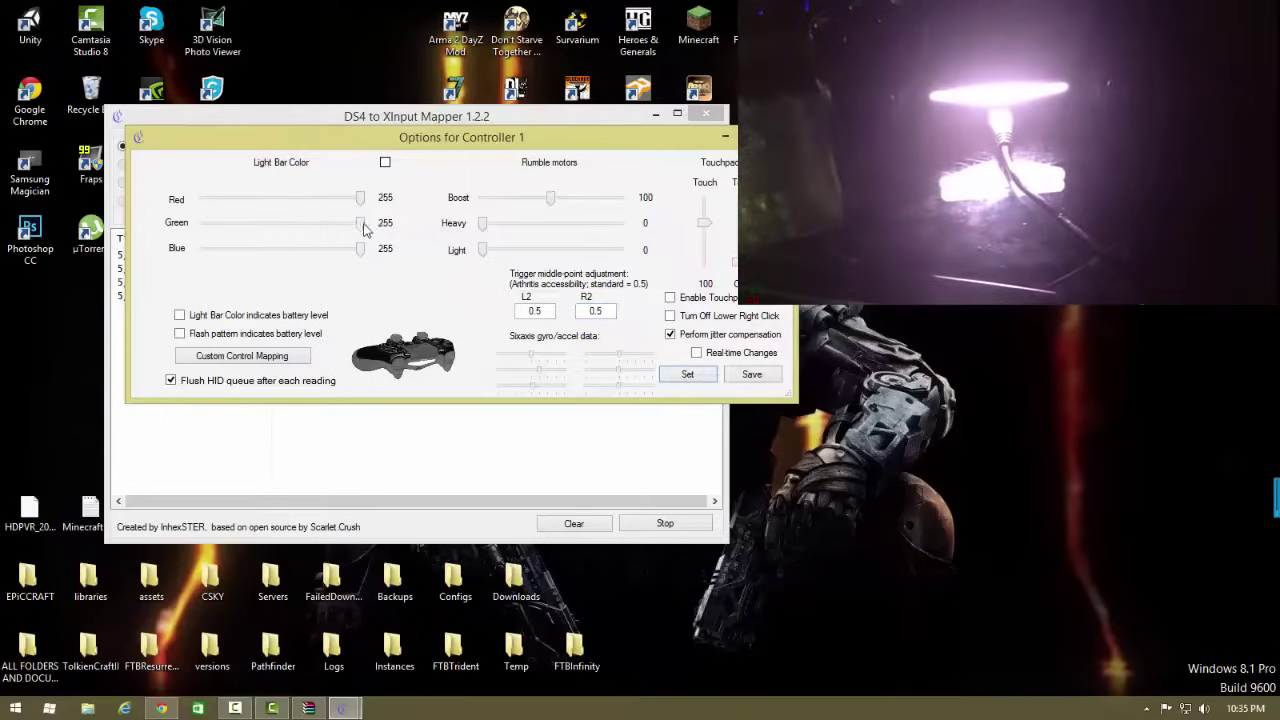
Step: Step the sliders through magenta, dark pink and dark red down to black (0/0/0) and apply it
drag(363, 226, 177, 258)
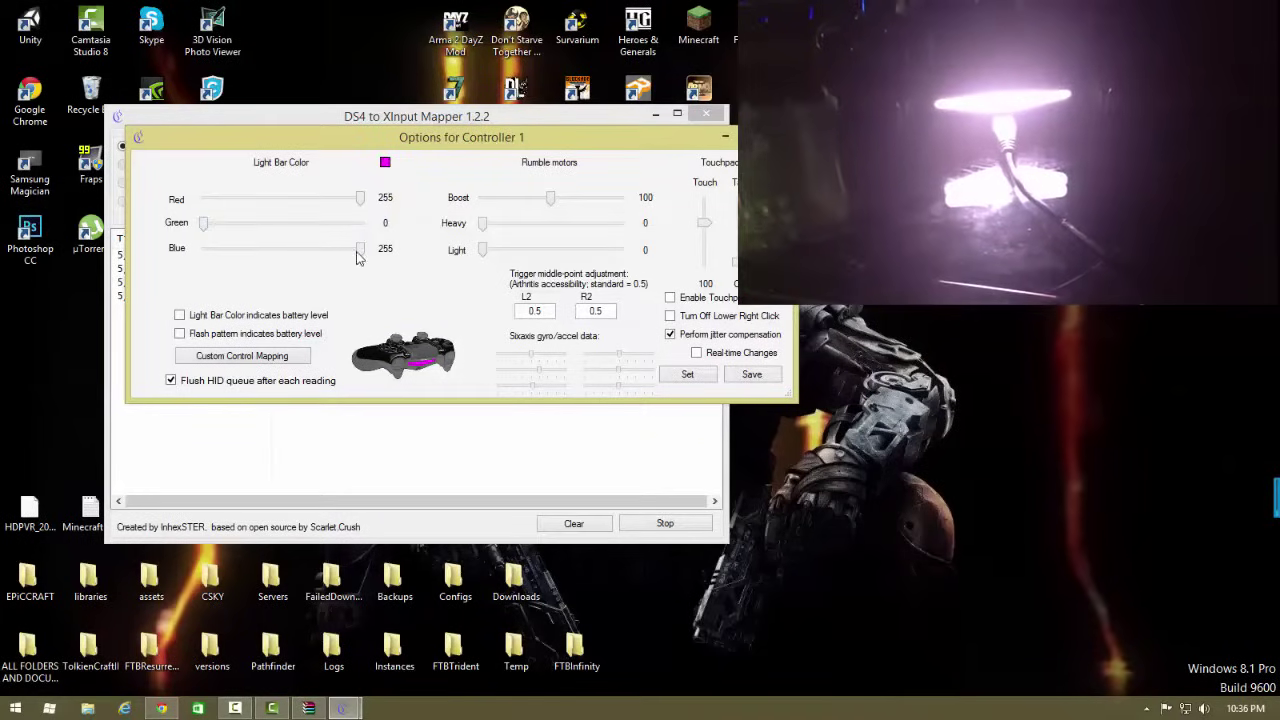
drag(358, 257, 278, 252)
drag(360, 199, 305, 199)
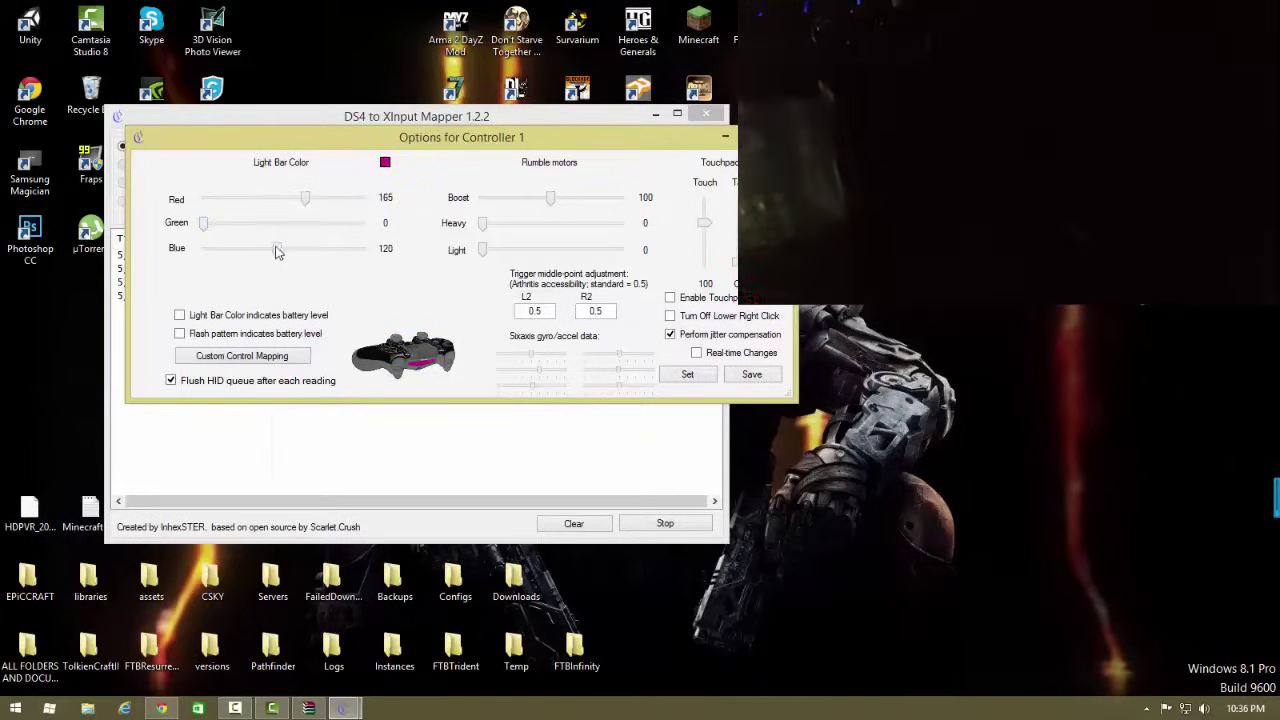
key(Home)
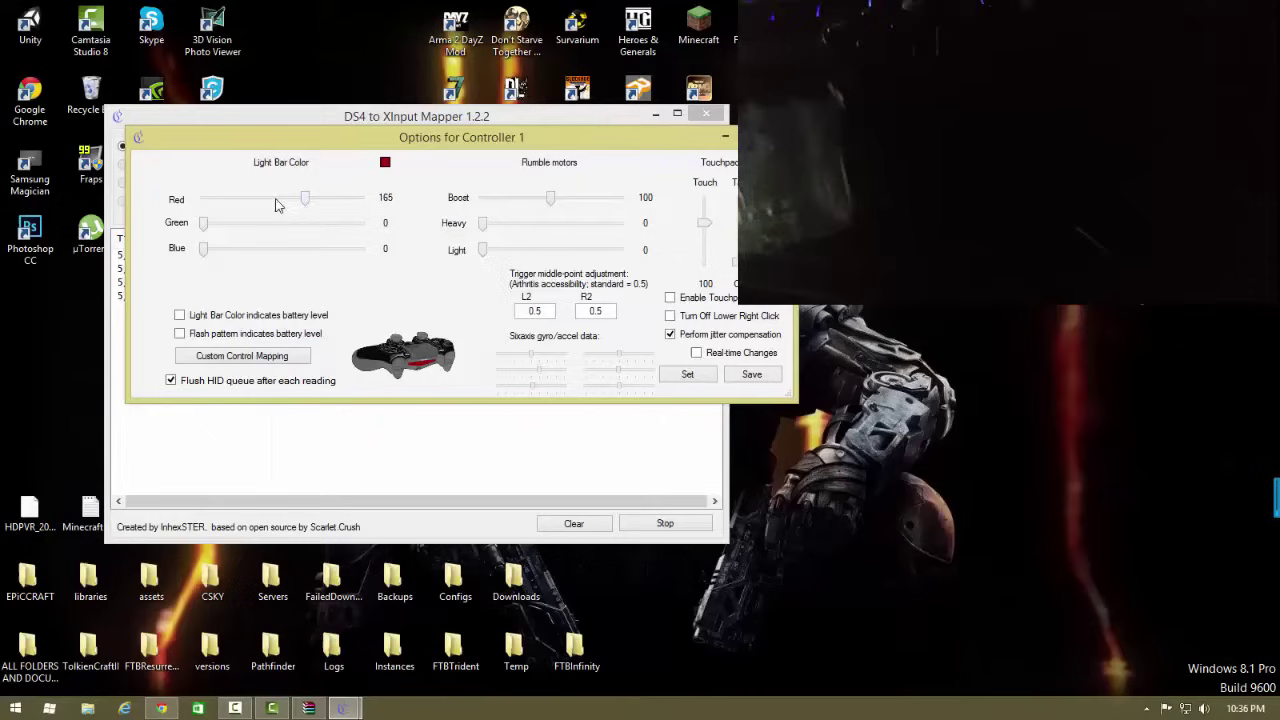
key(Home)
click(688, 375)
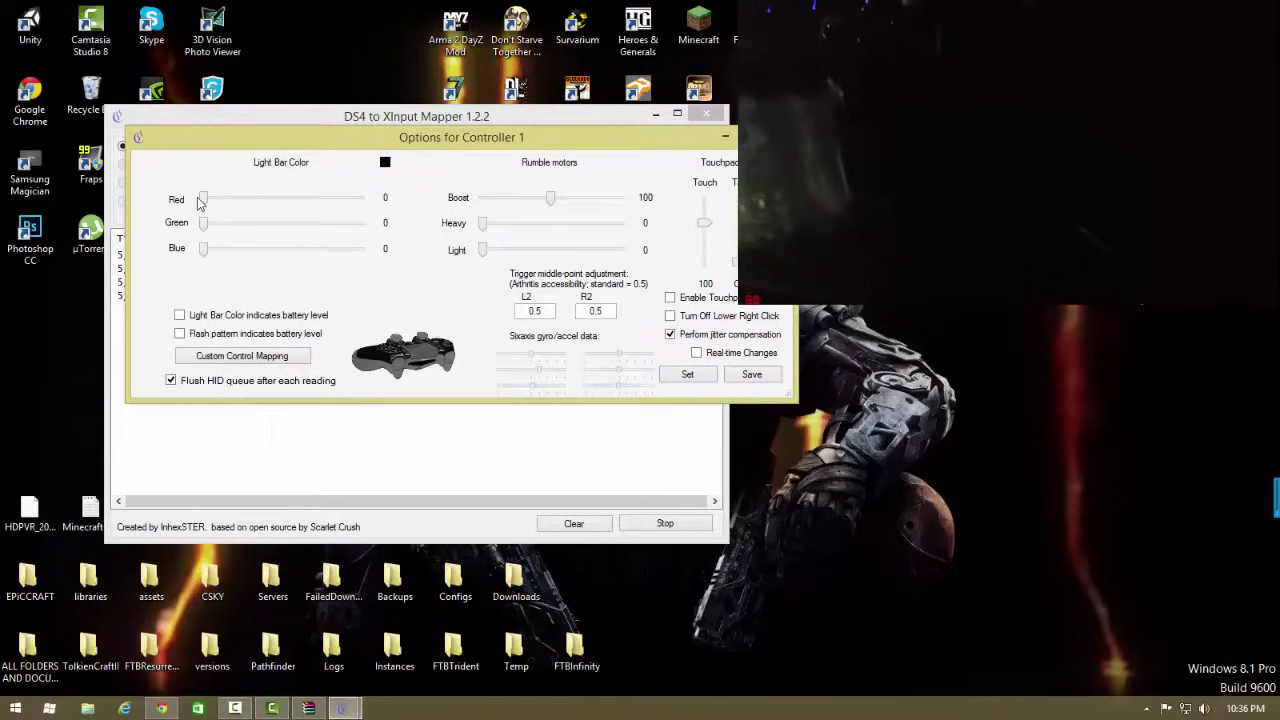
Step: Apply pink (red 255, blue 138), then raise green to 255 and apply the resulting colour
drag(199, 200, 362, 200)
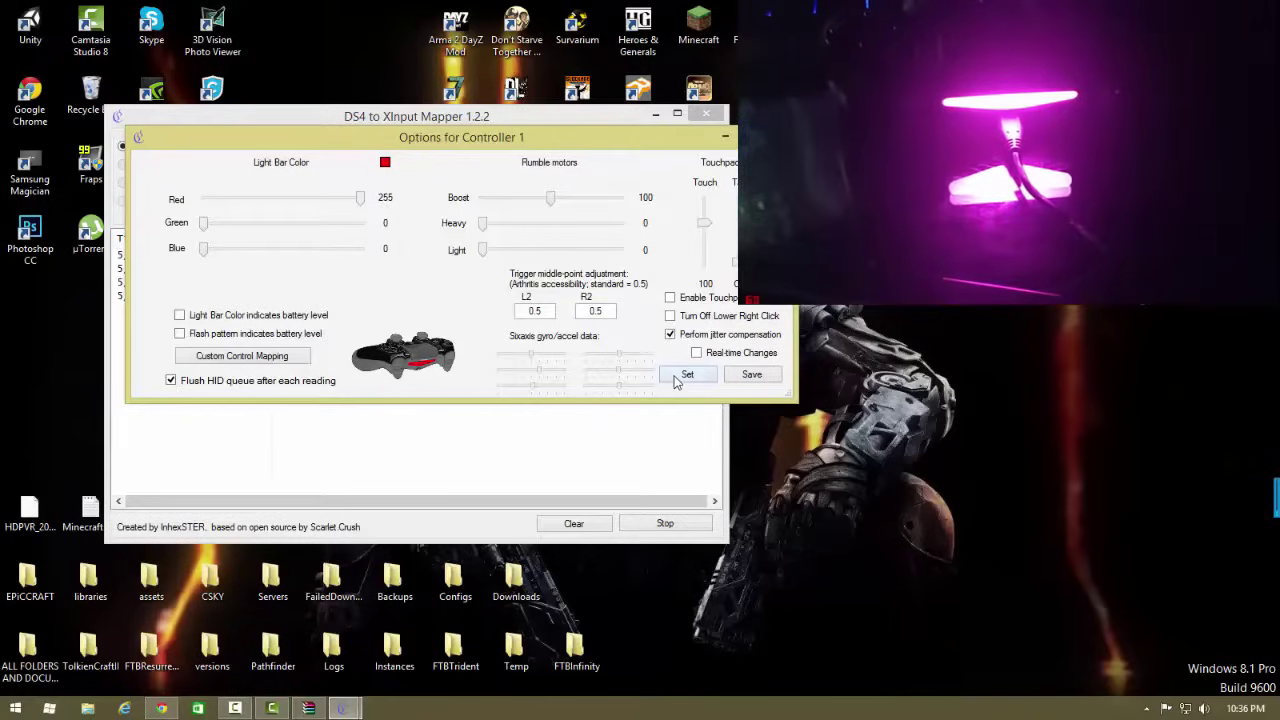
drag(205, 249, 286, 256)
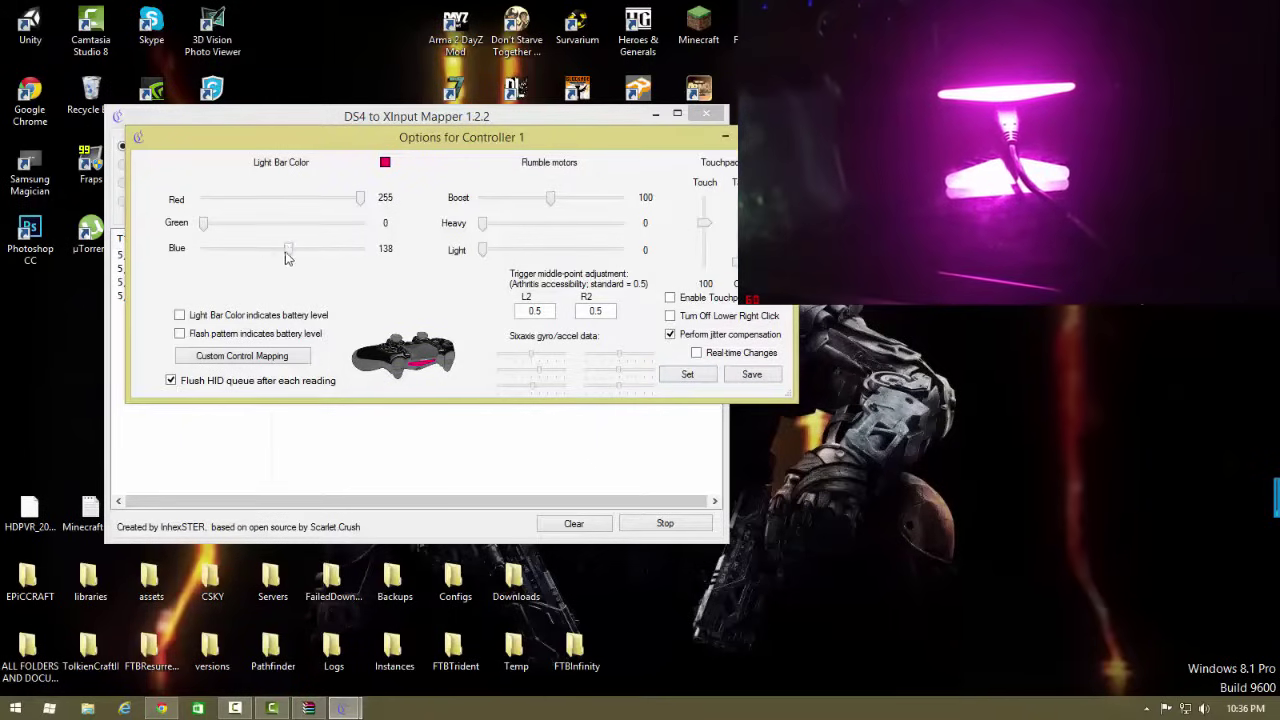
click(687, 374)
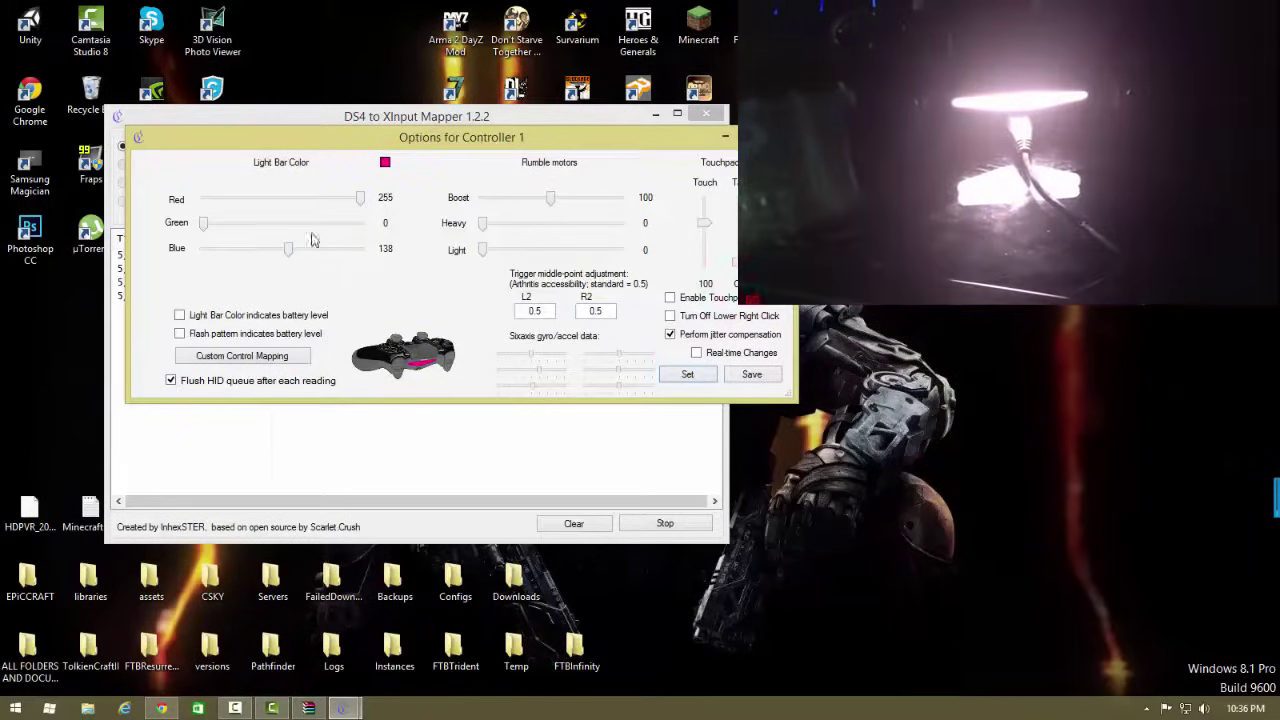
drag(220, 230, 385, 228)
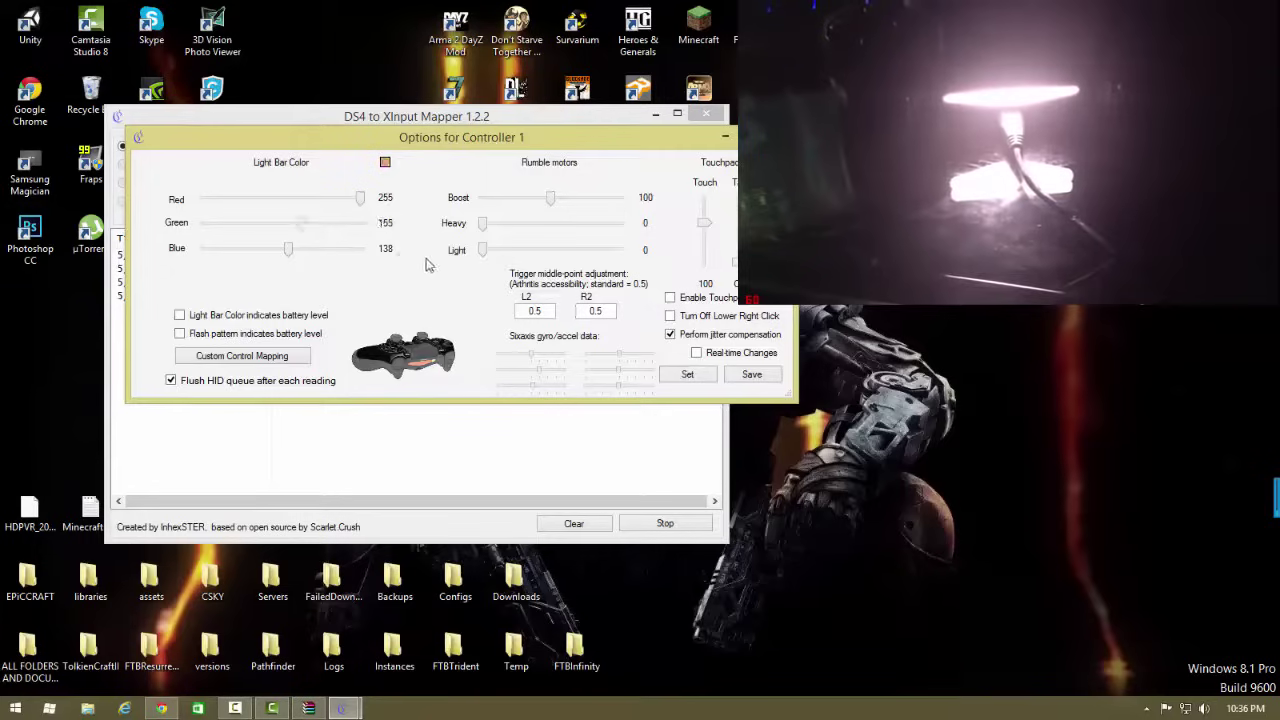
click(688, 376)
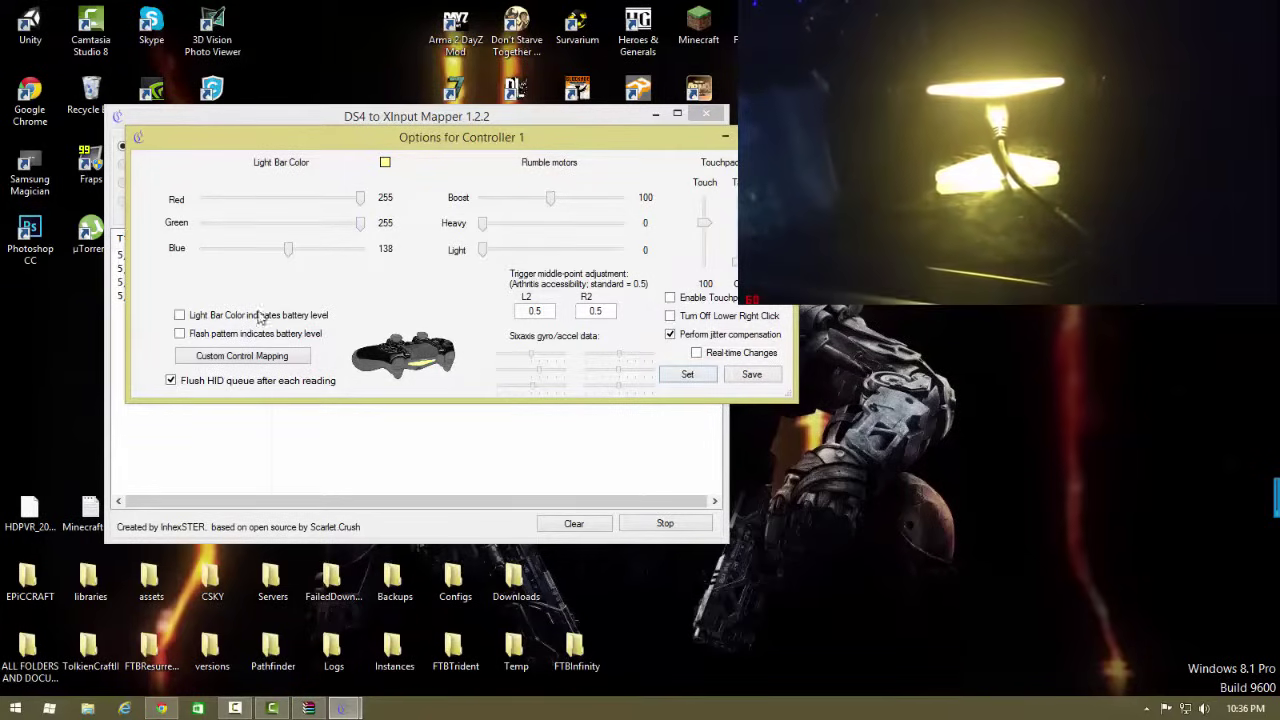
Step: Drop blue and then red to 0, applying pure green (0/255/0) to the light bar
drag(290, 249, 128, 258)
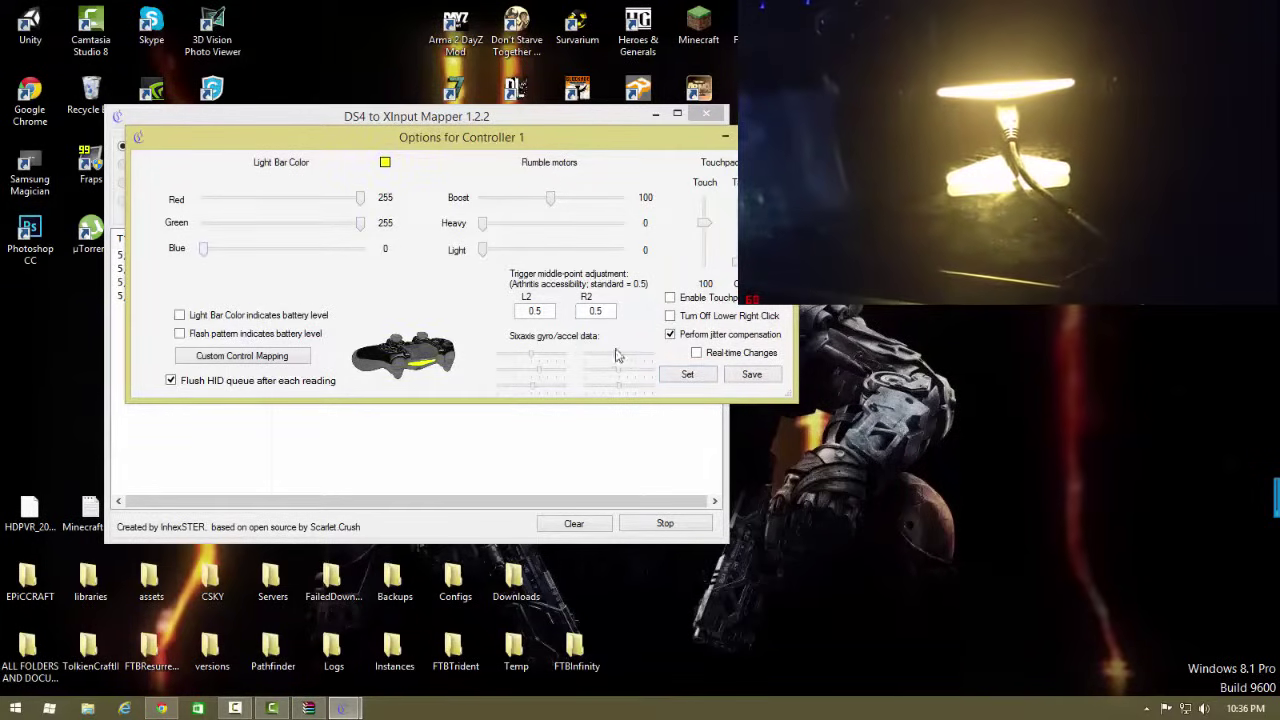
click(686, 376)
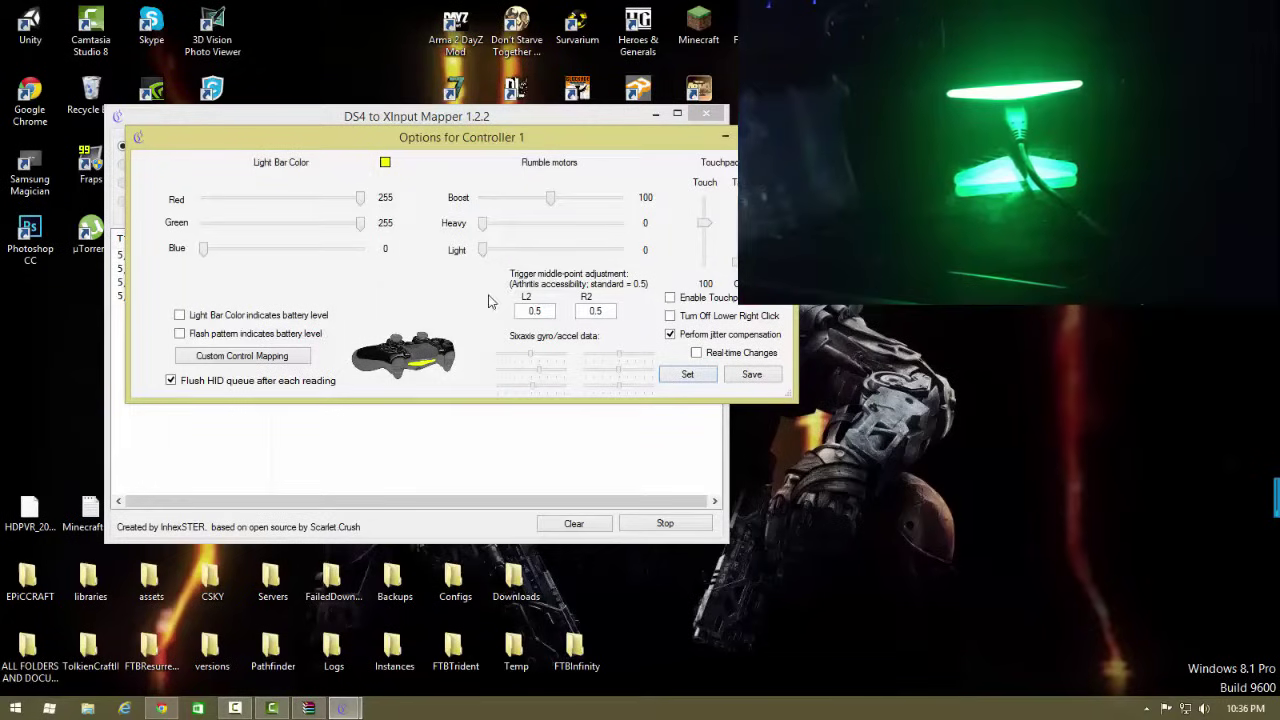
drag(360, 198, 203, 200)
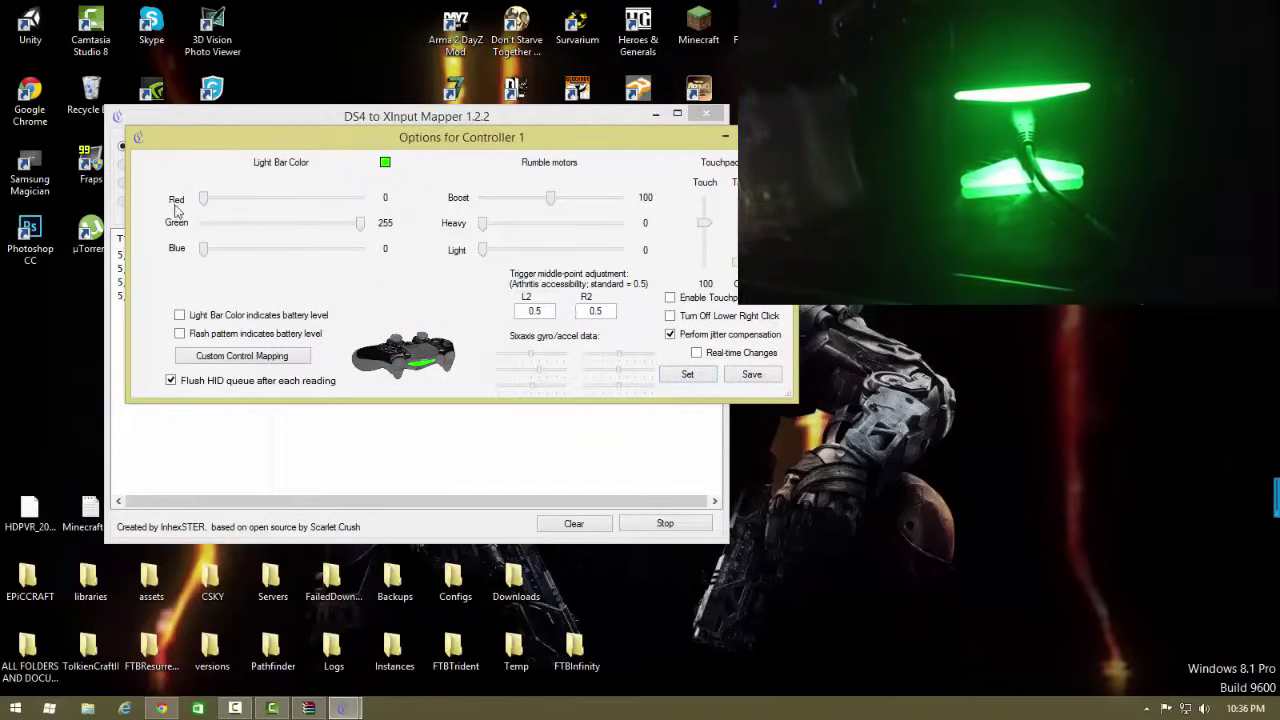
click(686, 376)
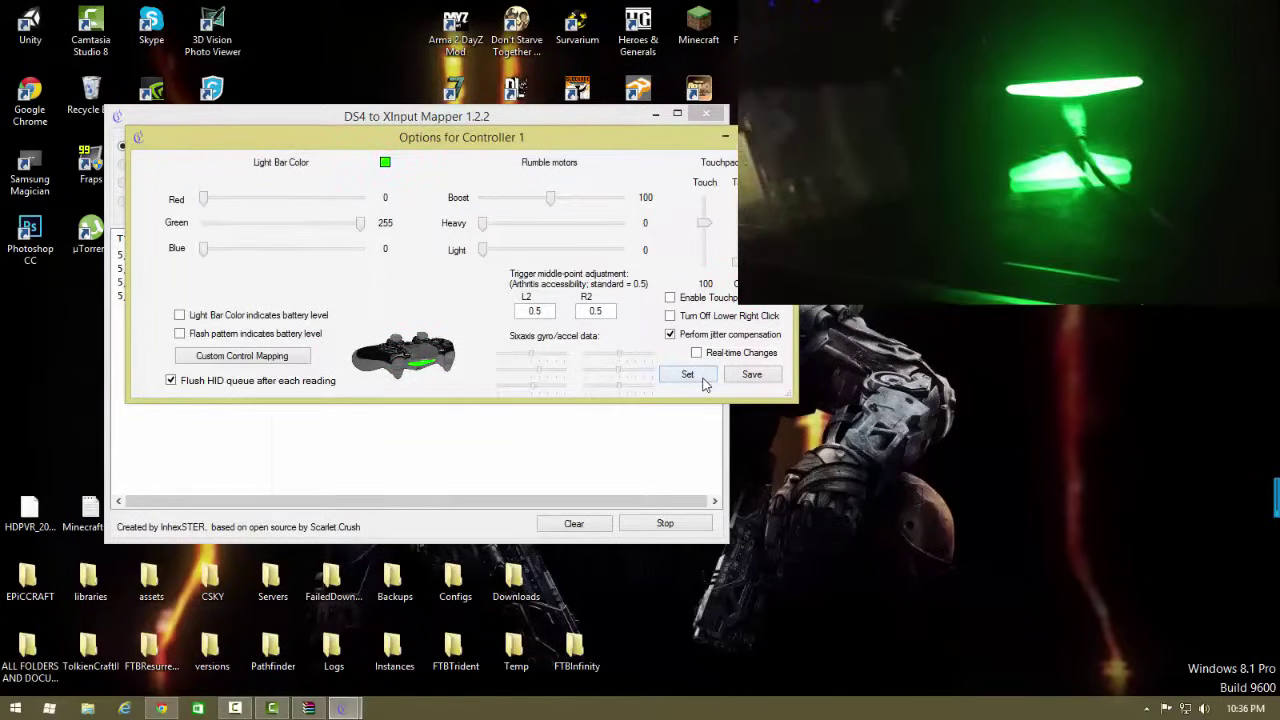